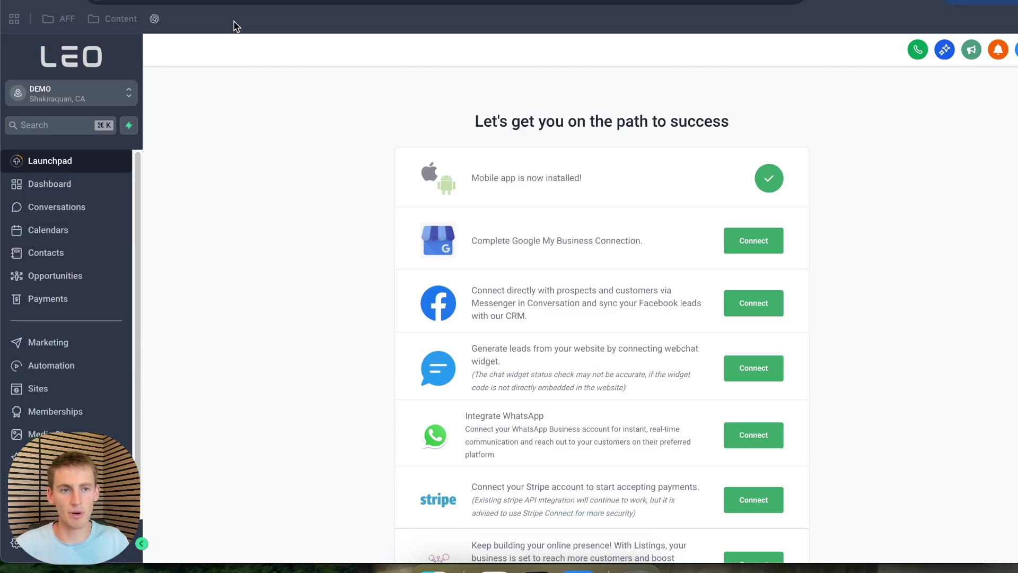
# Open a new blank browser tab from the HighLevel Launchpad with Cmd+T
pyautogui.press('super+t')
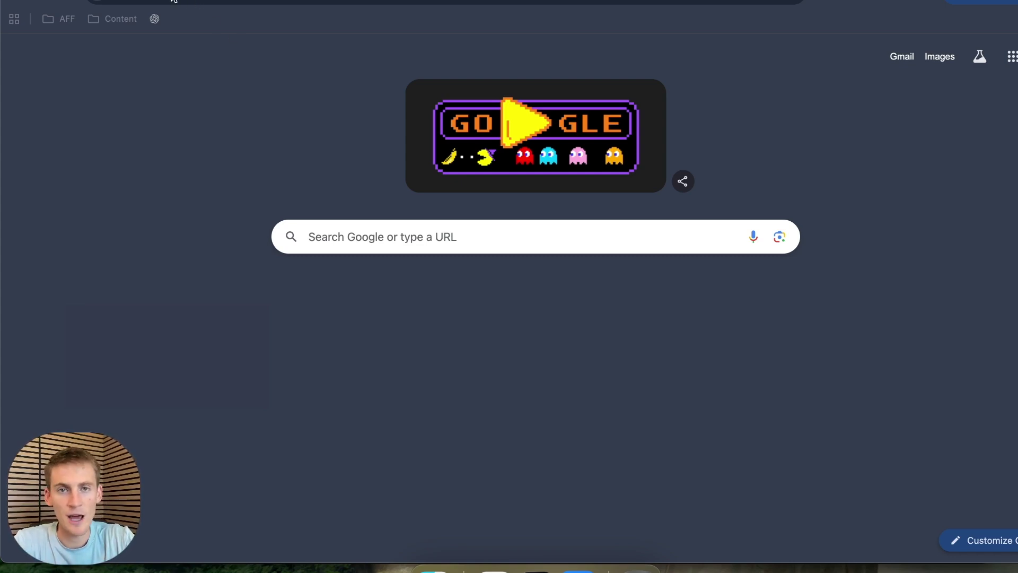
# Search Google for 'plumber near me' and open ASAP Pro Services' website from the business listings
pyautogui.click(173, 1)
pyautogui.write('pl')
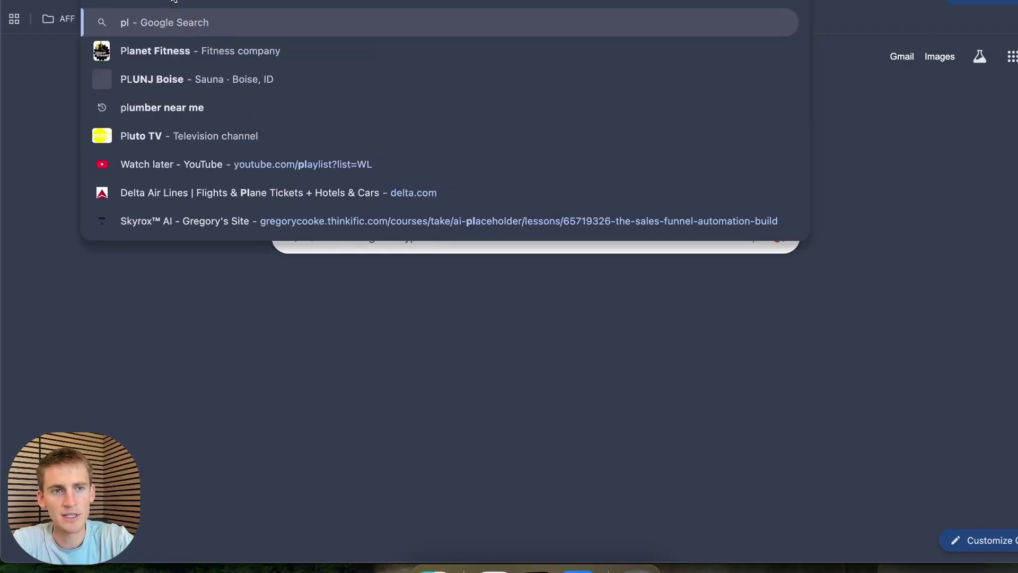
pyautogui.write('umber near me')
pyautogui.press('Return')
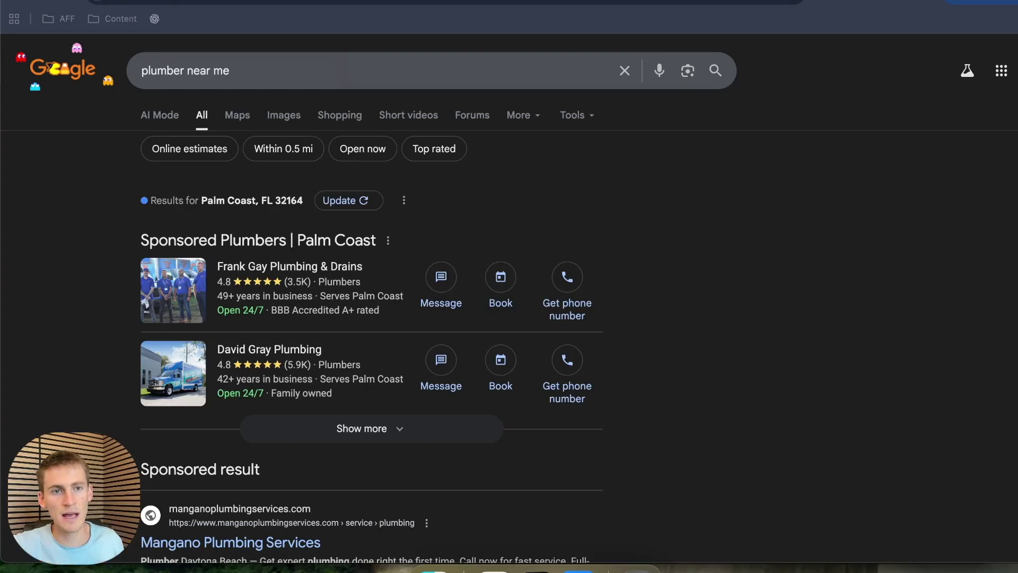
pyautogui.scroll(-1, 448, 221)
pyautogui.scroll(-2, 447, 220)
pyautogui.scroll(-3, 450, 221)
pyautogui.scroll(-3, 453, 220)
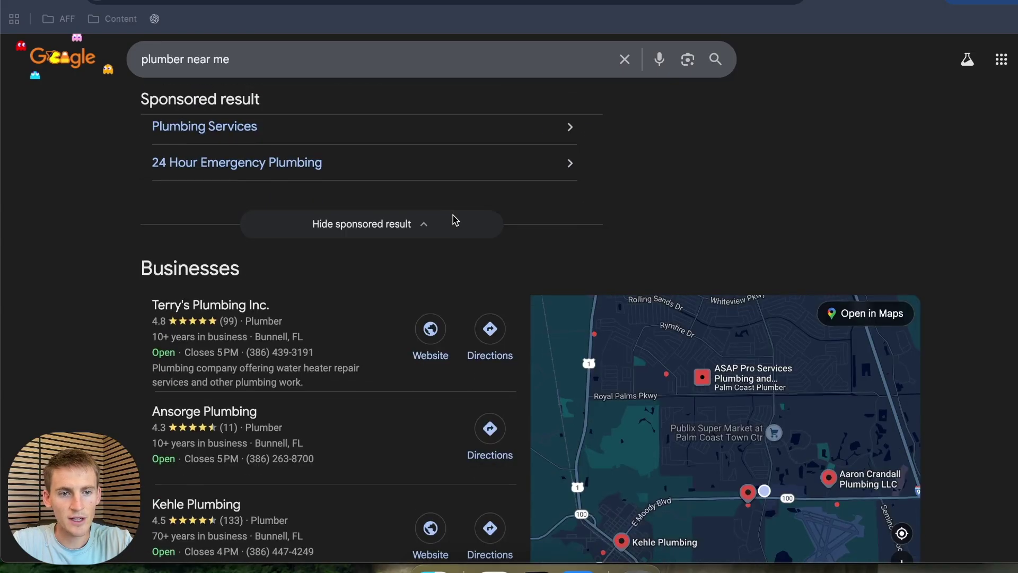
pyautogui.scroll(-3, 454, 220)
pyautogui.scroll(1, 227, 137)
pyautogui.scroll(1, 254, 196)
pyautogui.scroll(-1, 258, 219)
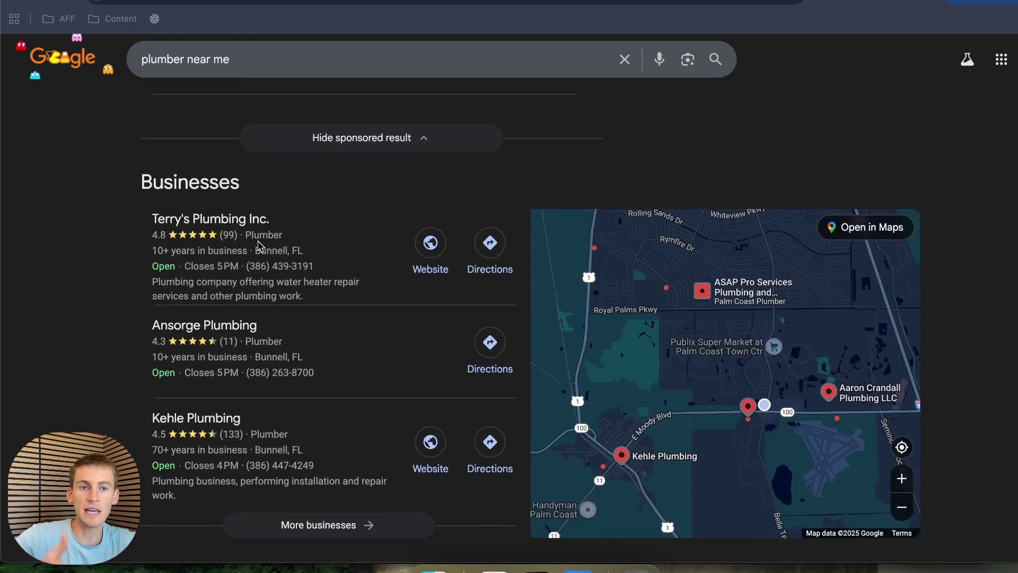
pyautogui.scroll(-1, 334, 334)
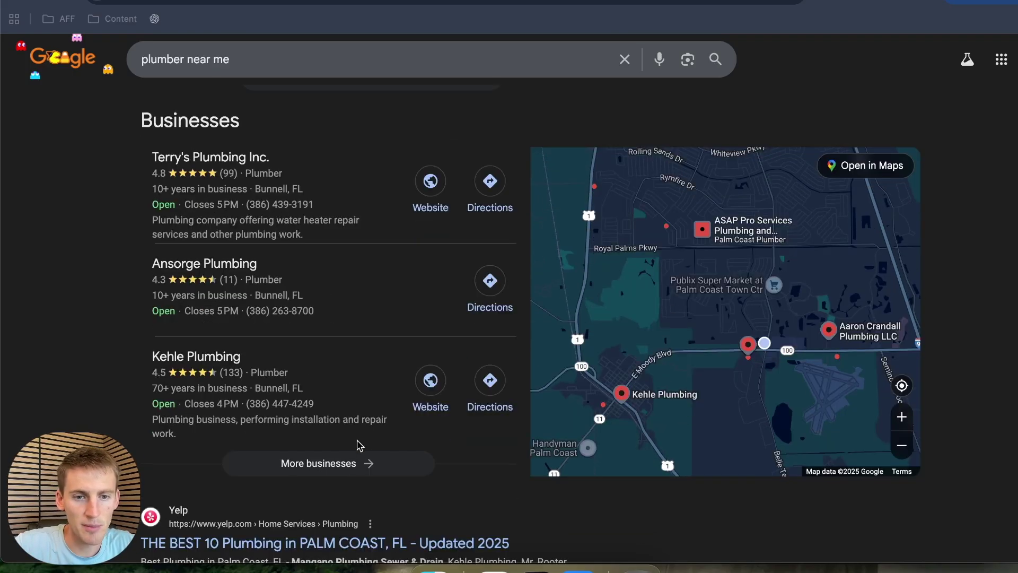
pyautogui.click(338, 469)
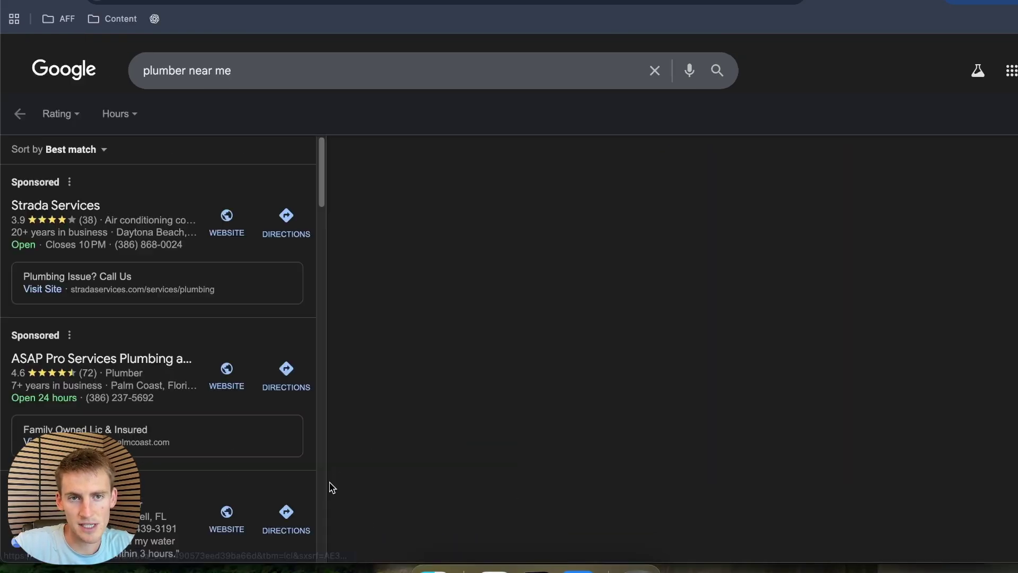
pyautogui.scroll(-4, 322, 239)
pyautogui.scroll(-3, 322, 240)
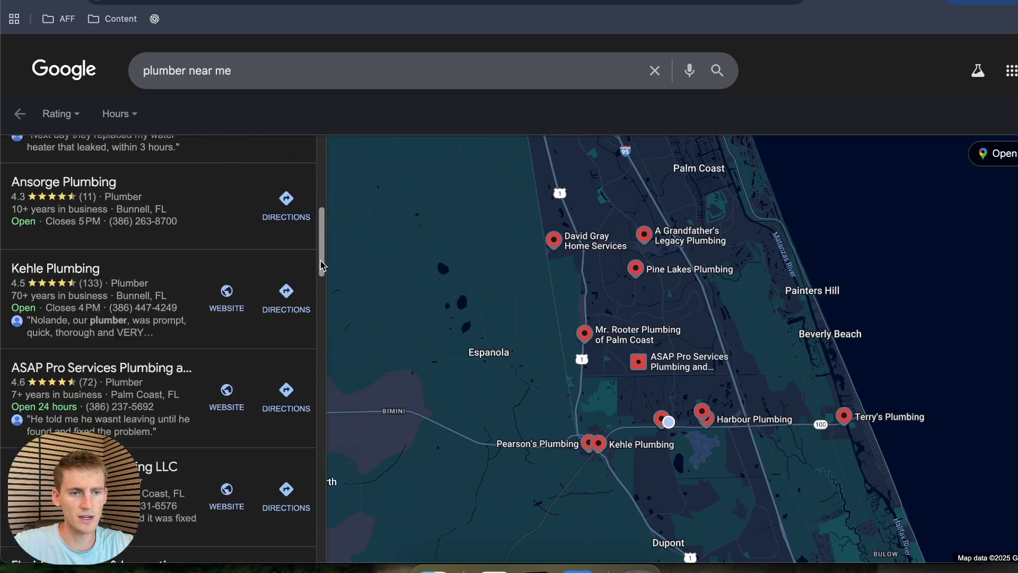
pyautogui.rightClick(225, 325)
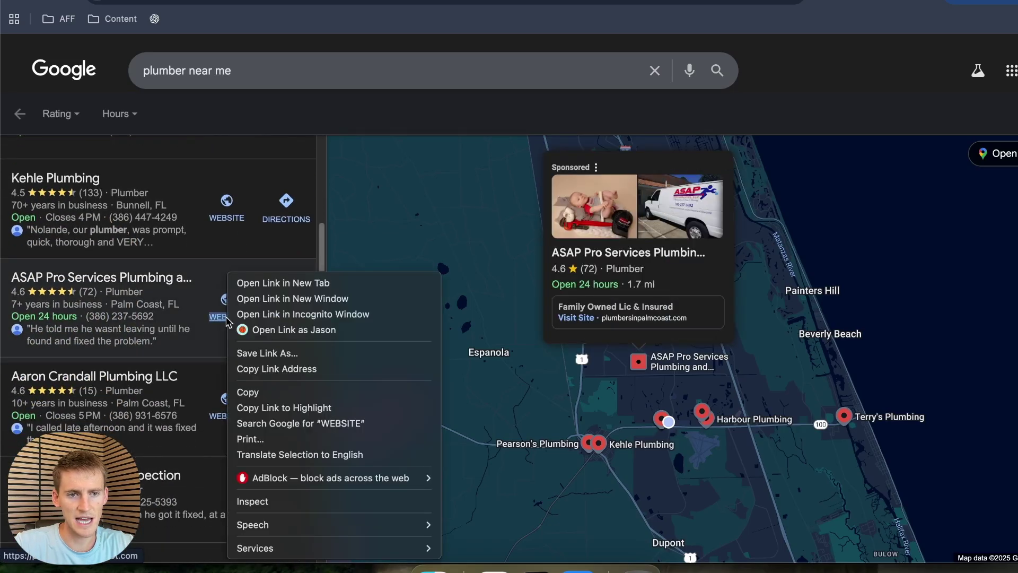
pyautogui.click(271, 282)
pyautogui.hotkey('ctrl', 'Tab')
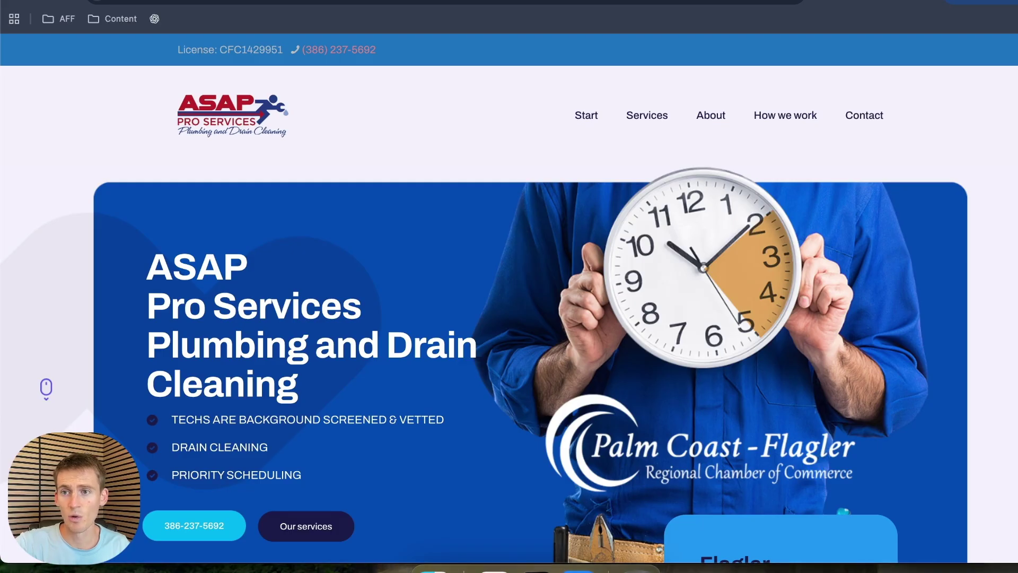
pyautogui.scroll(-2, 509, 318)
pyautogui.scroll(-1, 509, 318)
pyautogui.scroll(-5, 509, 318)
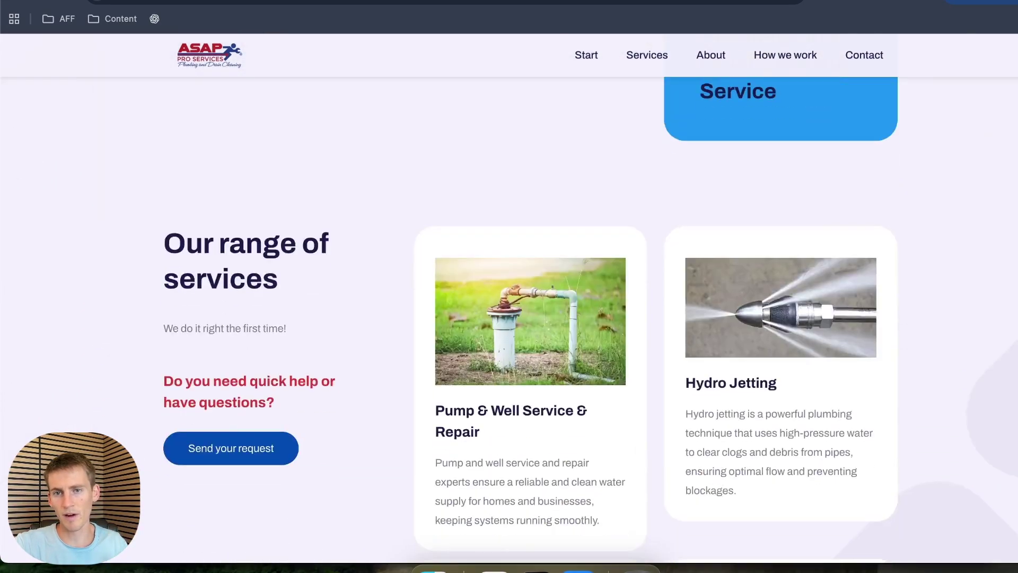
pyautogui.scroll(-6, 509, 318)
pyautogui.scroll(-5, 510, 319)
pyautogui.scroll(-5, 509, 318)
pyautogui.scroll(-5, 509, 318)
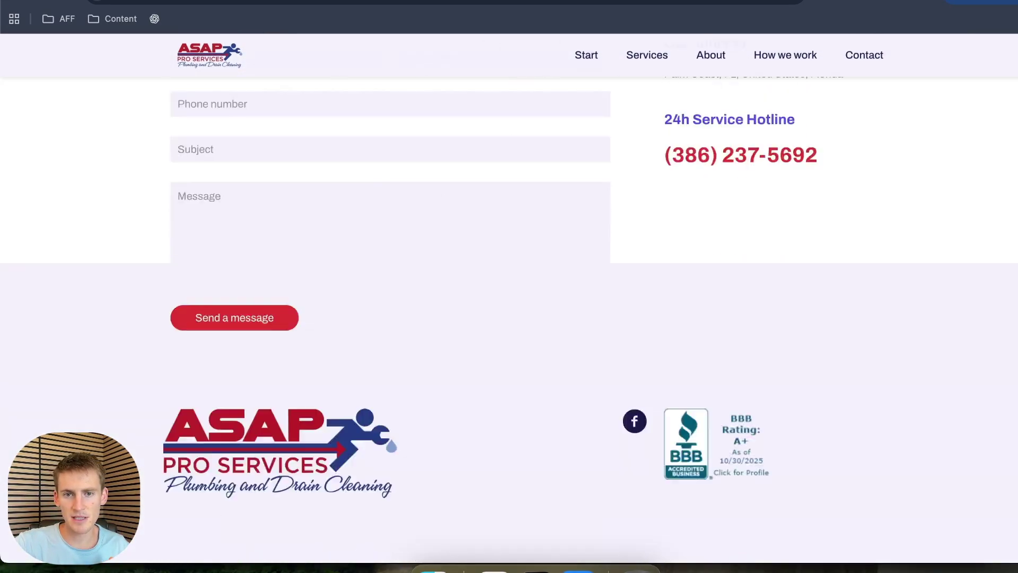
pyautogui.scroll(-2, 509, 318)
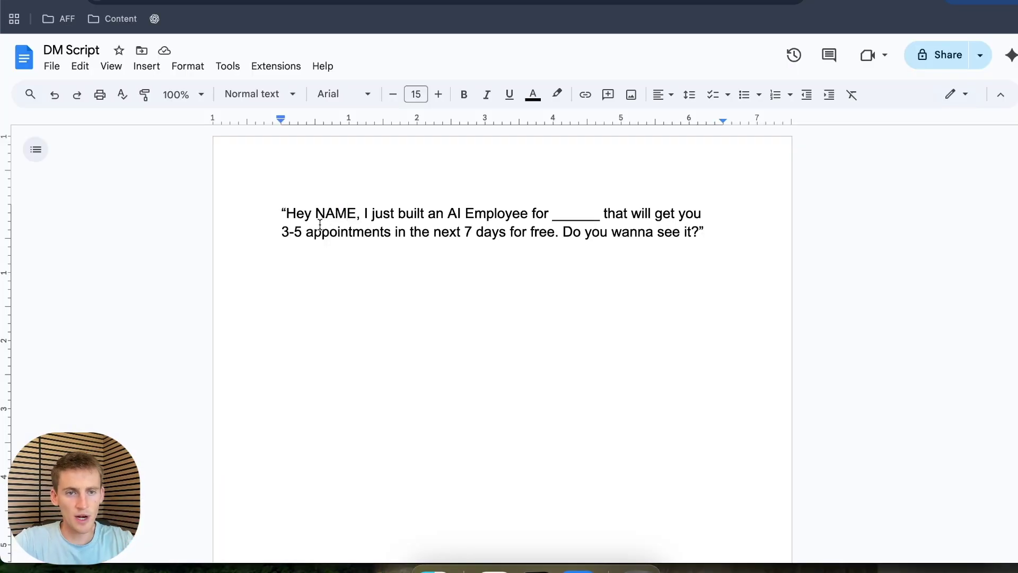
# Review the DM Script's NAME and business-type placeholders, then return to the ASAP website
pyautogui.doubleClick(317, 213)
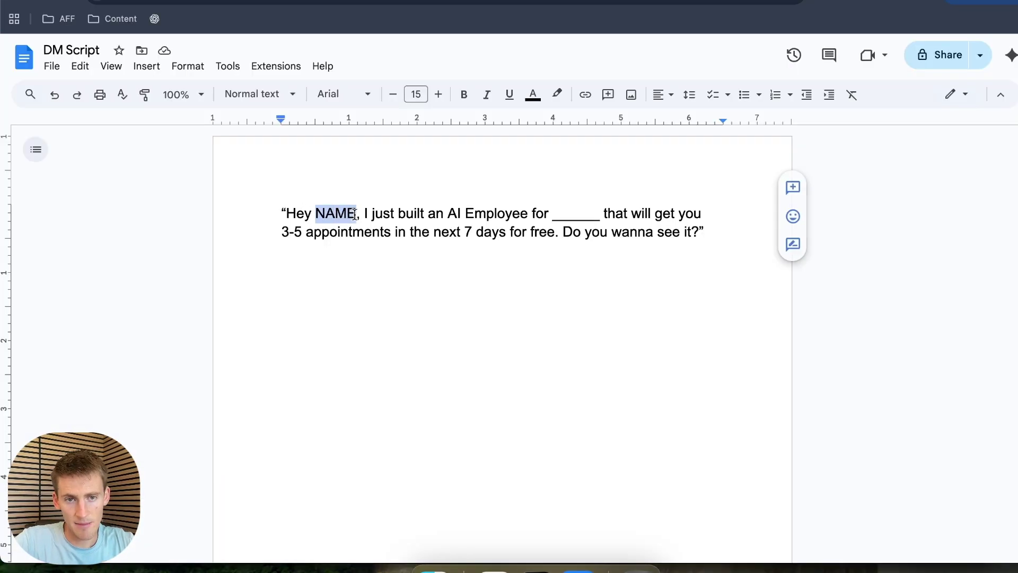
pyautogui.moveTo(363, 213); pyautogui.dragTo(602, 215)
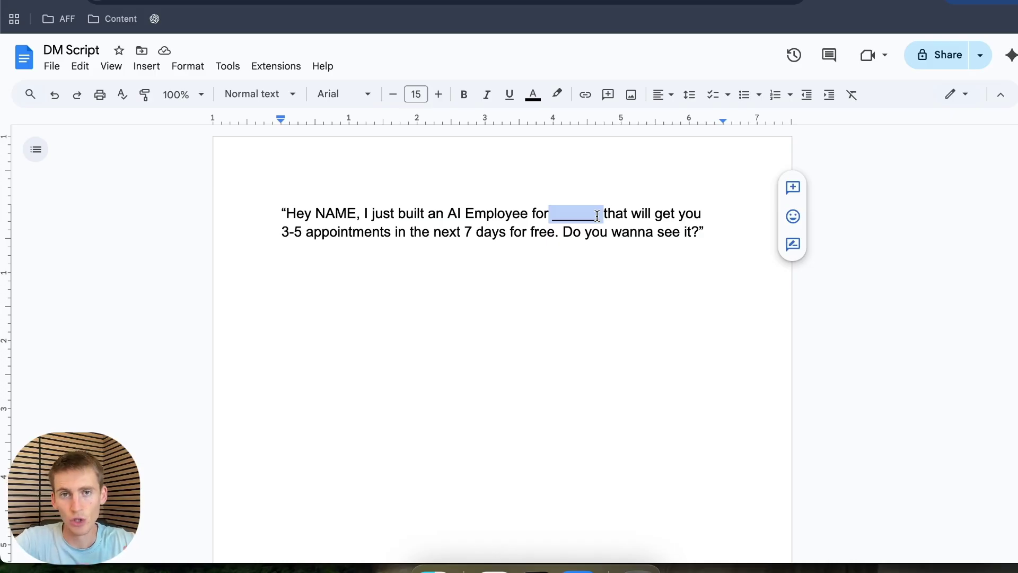
pyautogui.hotkey('ctrl', 'a')
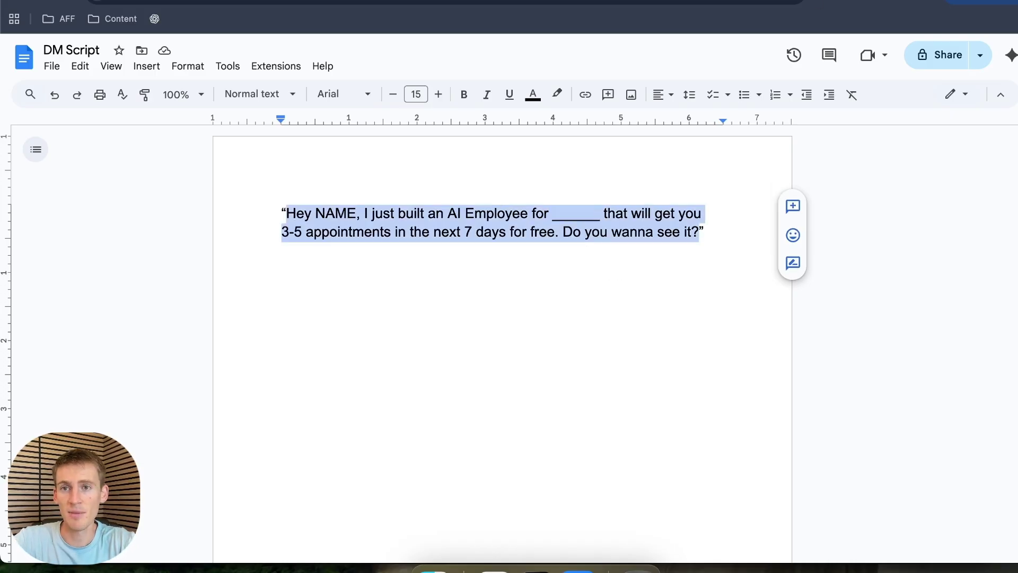
pyautogui.hotkey('ctrl', 'Tab')
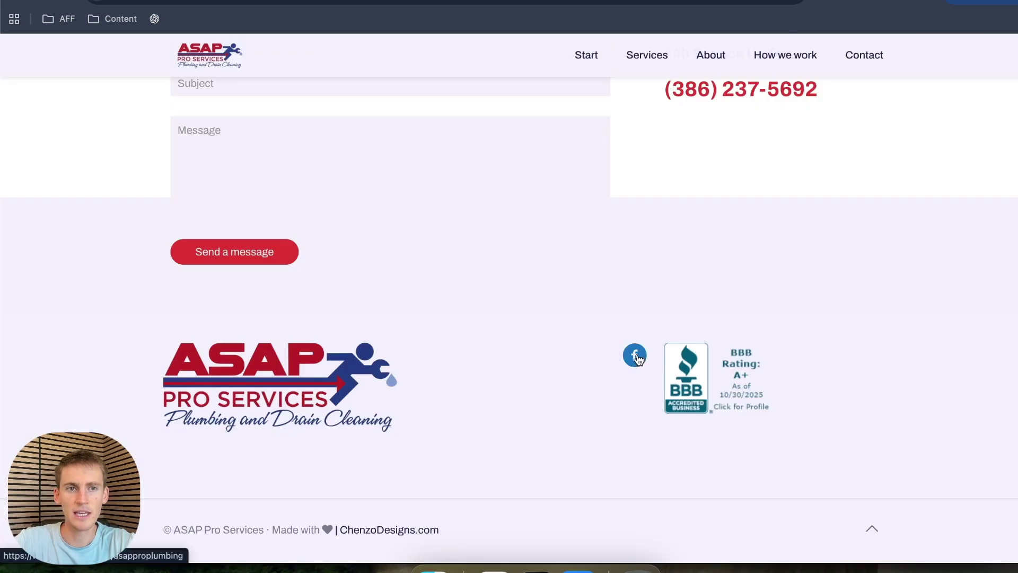
# Check ASAP Pro Services' Facebook page and highlight its listed contact email
pyautogui.click(636, 358)
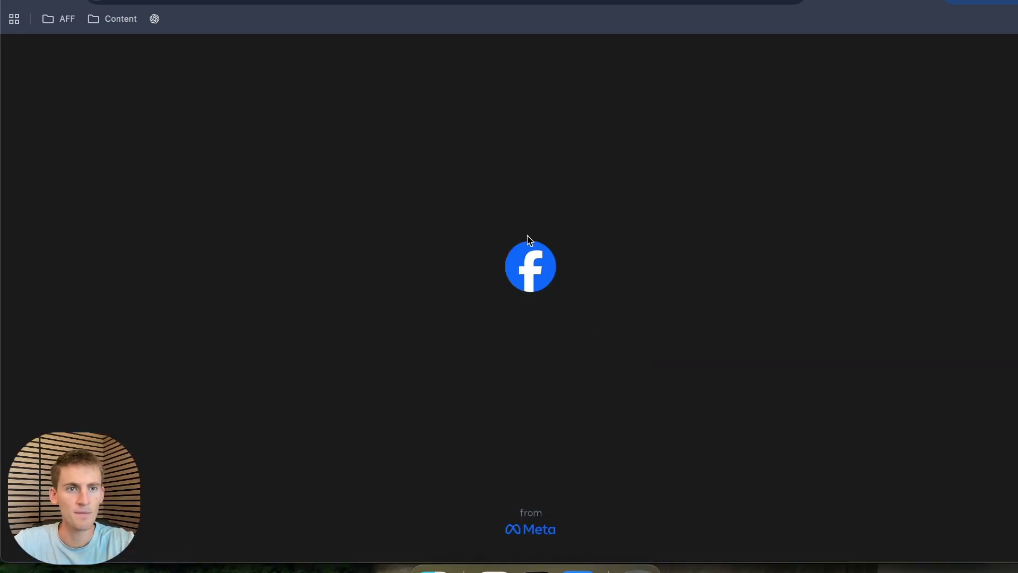
pyautogui.scroll(5, 532, 334)
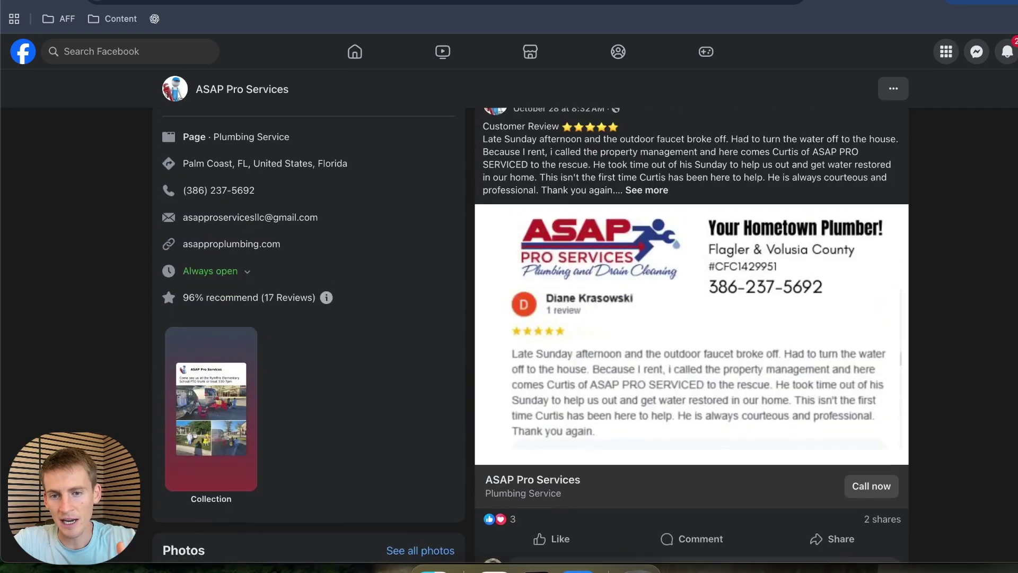
pyautogui.scroll(-2, 531, 335)
pyautogui.scroll(5, 531, 334)
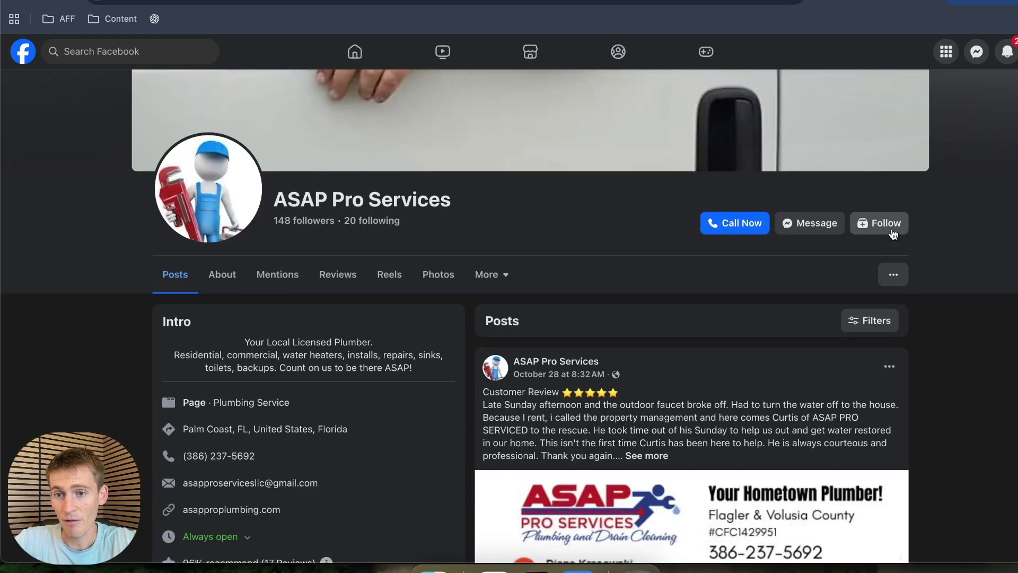
pyautogui.click(810, 222)
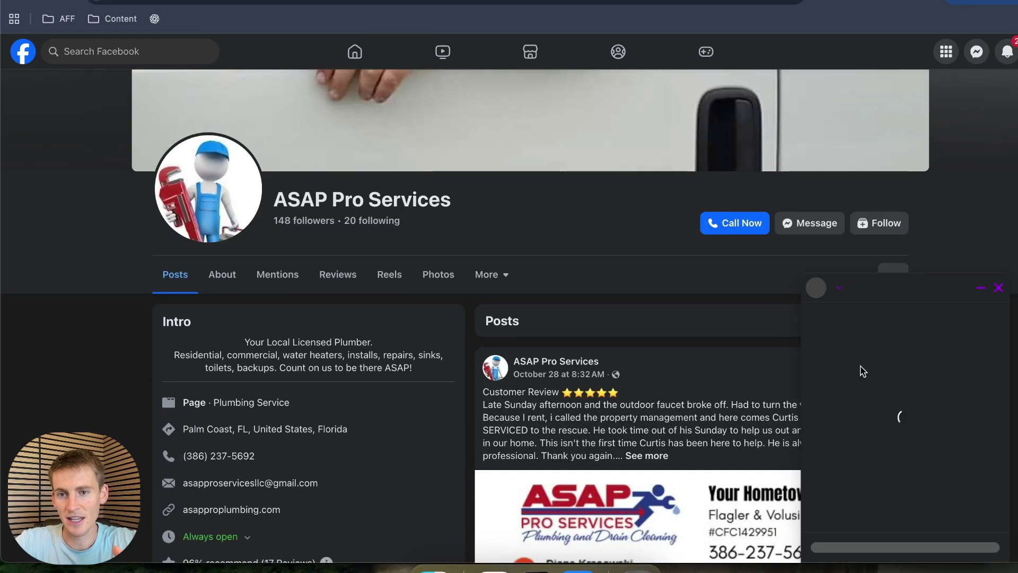
pyautogui.press('Escape')
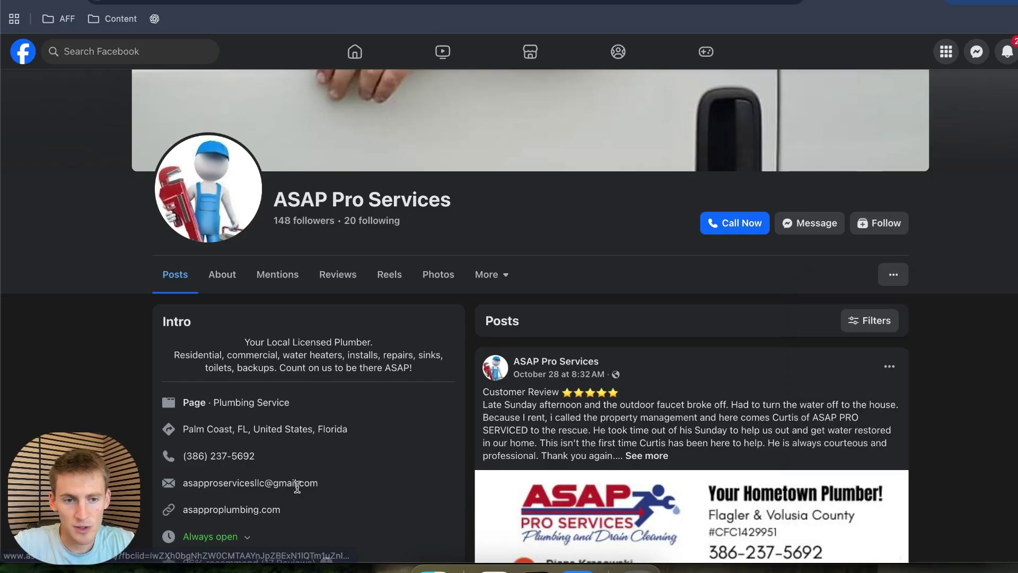
pyautogui.moveTo(320, 483); pyautogui.dragTo(242, 483)
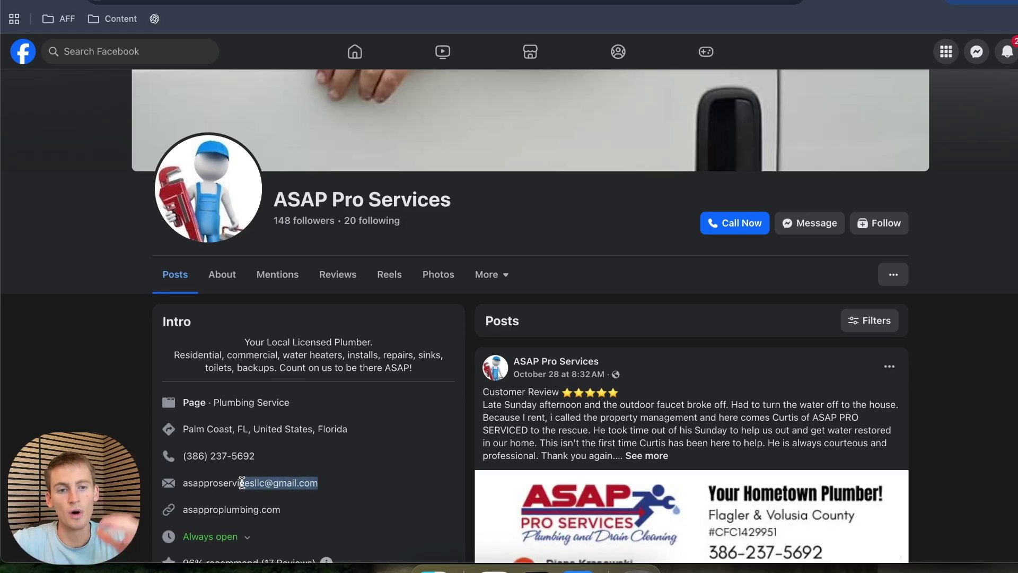
pyautogui.moveTo(242, 483); pyautogui.dragTo(238, 483)
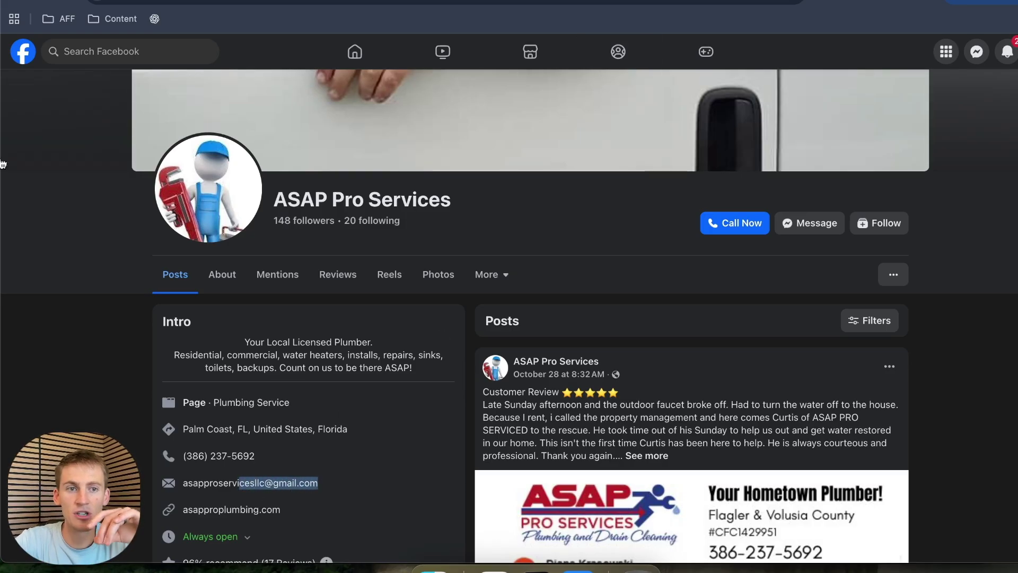
pyautogui.scroll(5, 650, 283)
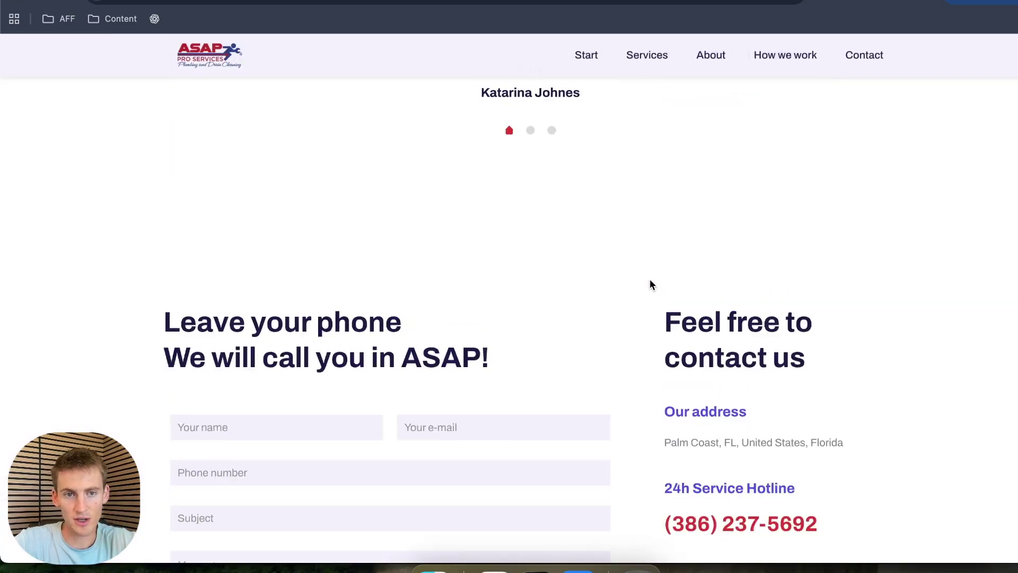
pyautogui.scroll(-2, 586, 414)
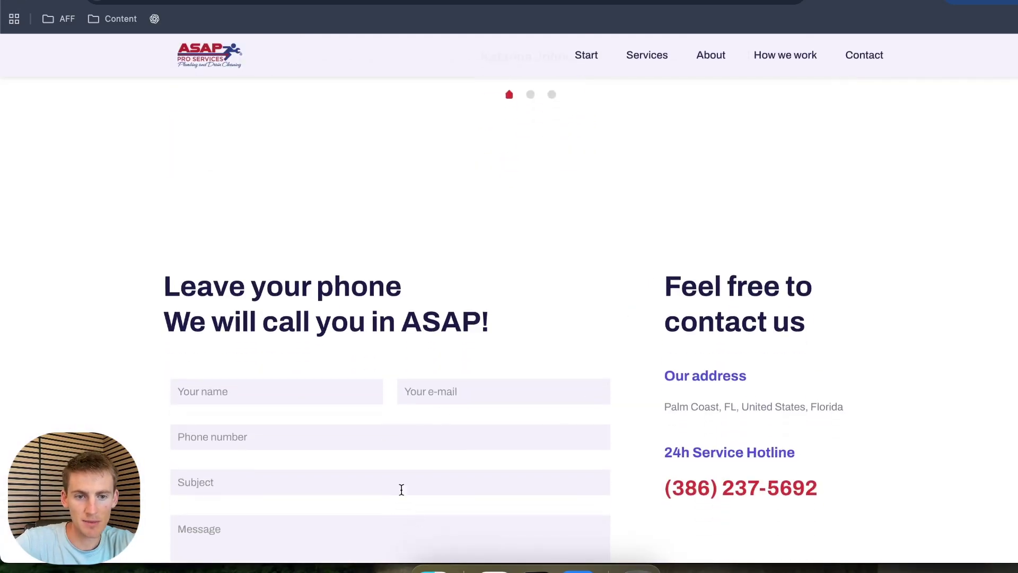
pyautogui.scroll(-3, 645, 434)
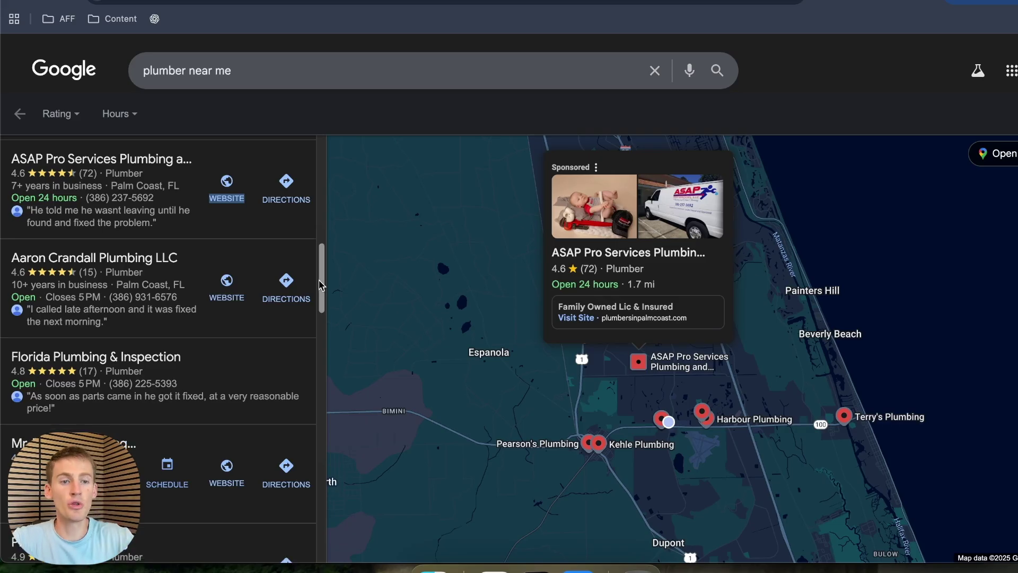
pyautogui.scroll(-1, 320, 284)
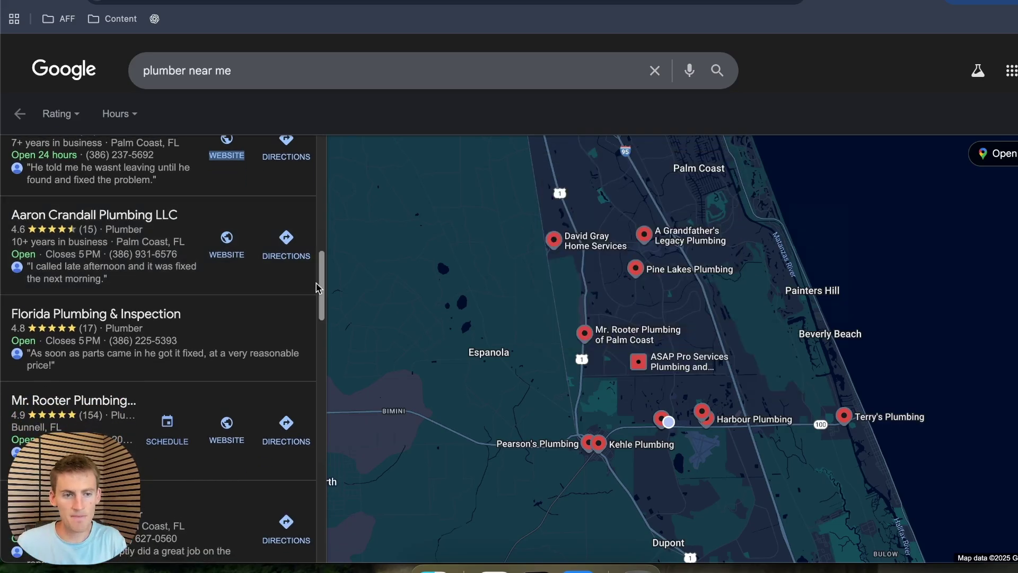
pyautogui.scroll(-1, 317, 288)
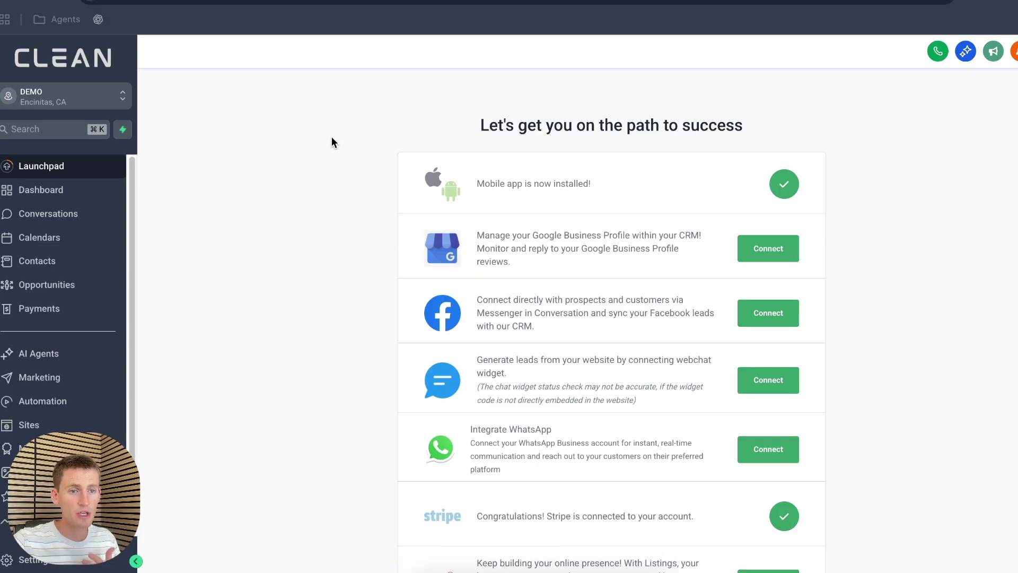
# Create a custom Voice AI agent from the AI Agents section instead of using the marketplace
pyautogui.click(38, 355)
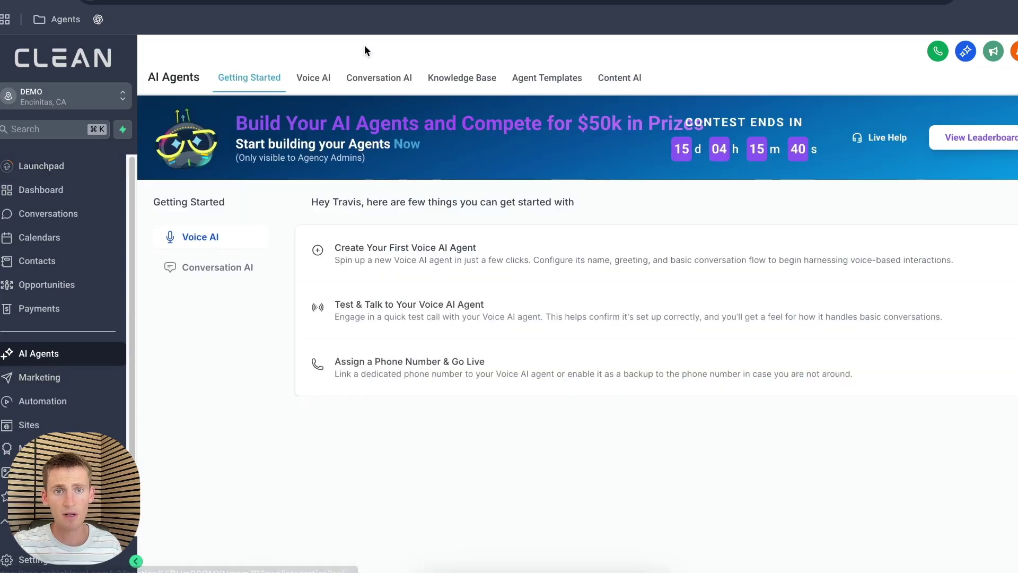
pyautogui.click(312, 80)
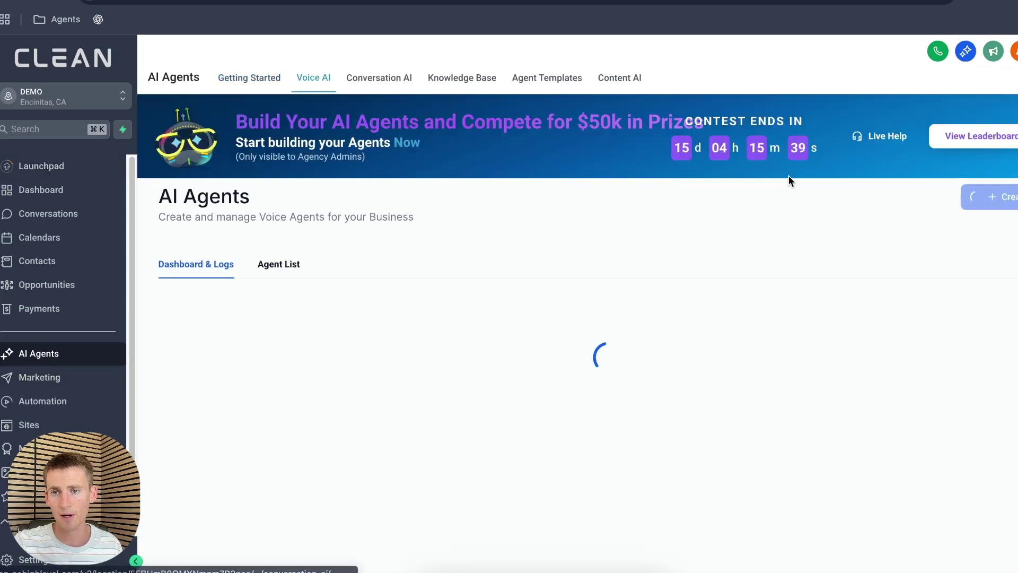
pyautogui.click(998, 149)
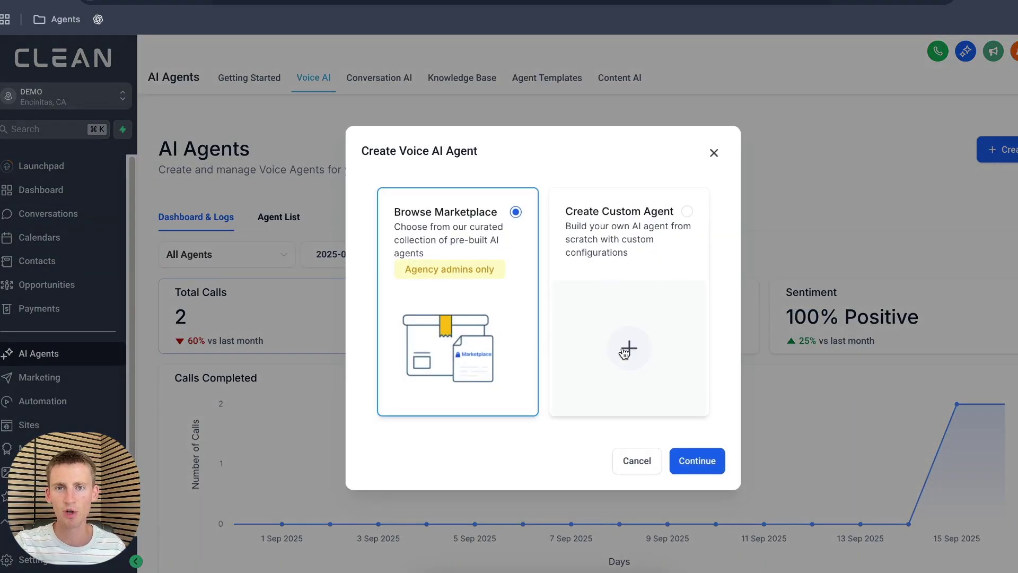
pyautogui.click(625, 351)
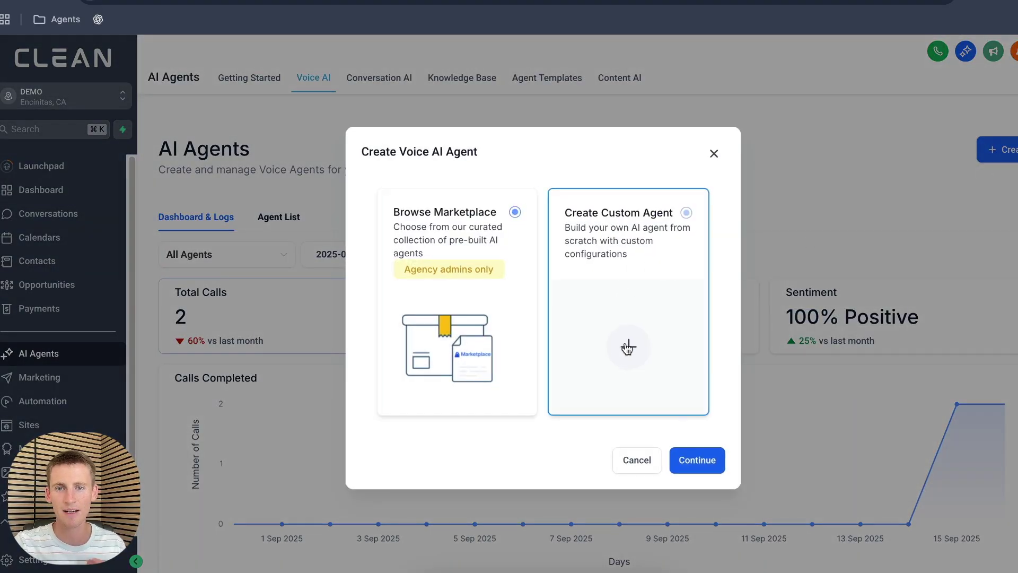
pyautogui.click(695, 461)
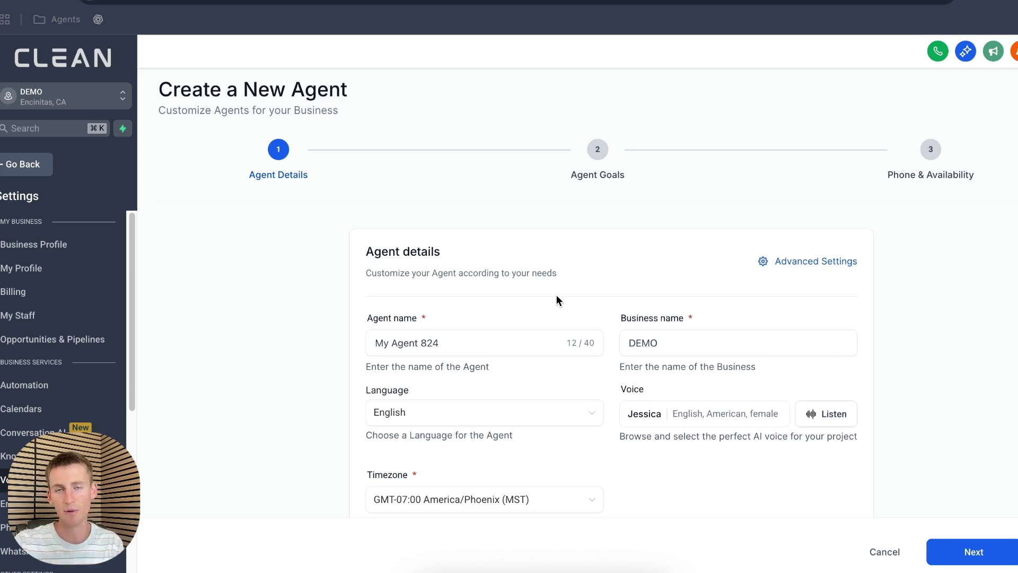
# Name the agent Sarah and the business SparkleClean, keeping English as the language
pyautogui.doubleClick(480, 342)
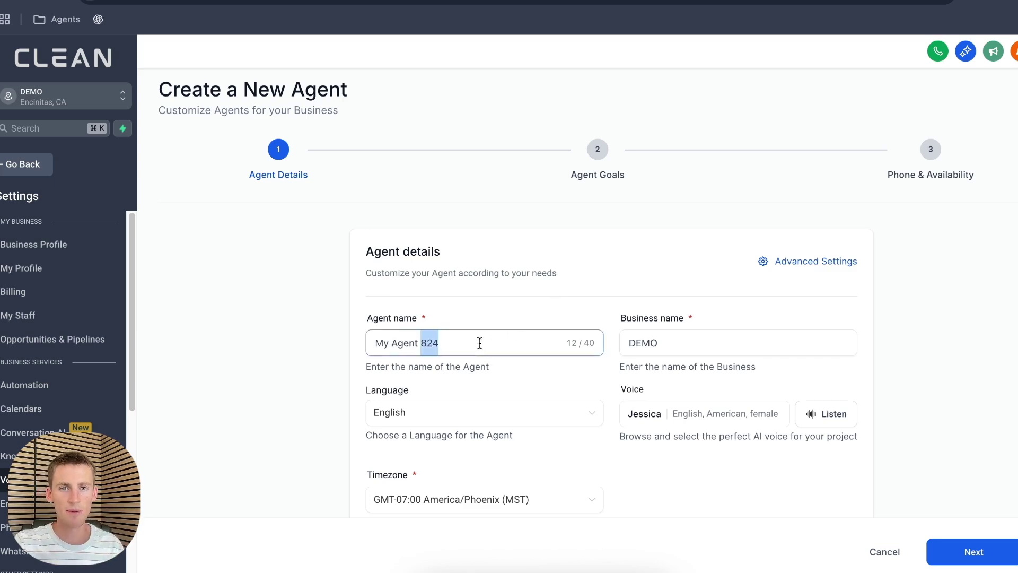
pyautogui.hotkey('ctrl', 'a')
pyautogui.write('Sarah')
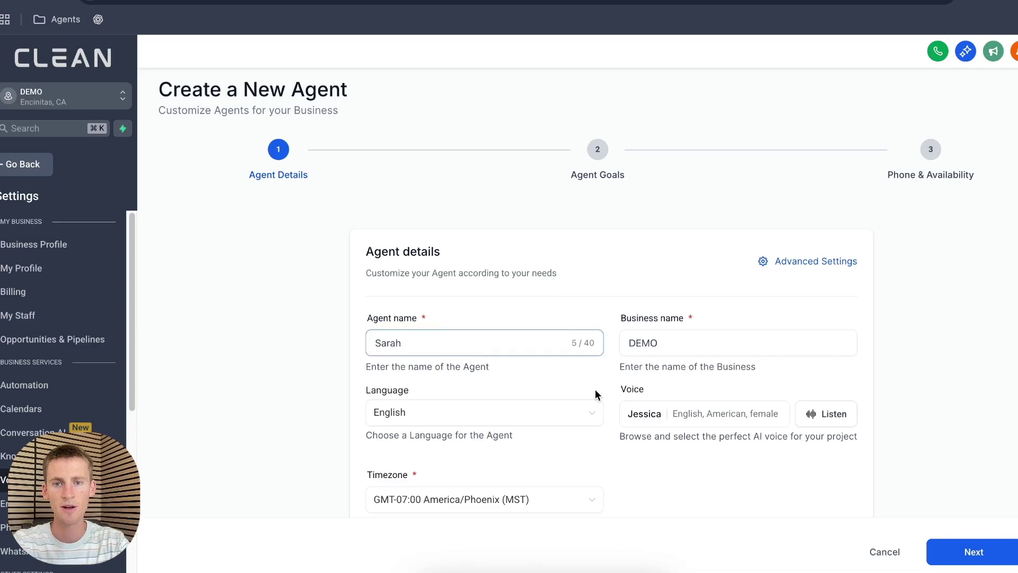
pyautogui.click(658, 342)
pyautogui.hotkey('ctrl', 'a')
pyautogui.write('SparkleClean')
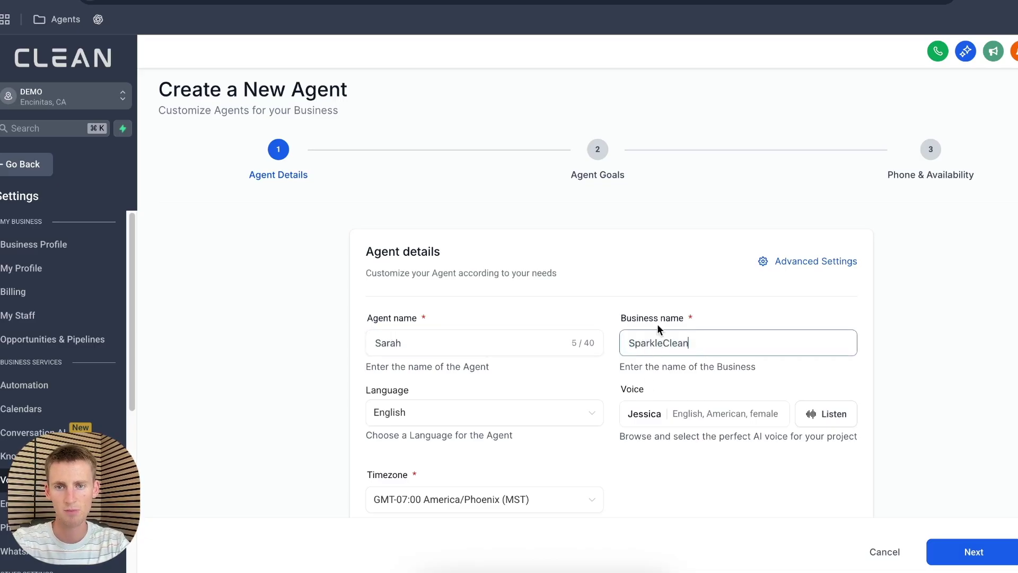
pyautogui.scroll(-2, 482, 275)
pyautogui.click(482, 271)
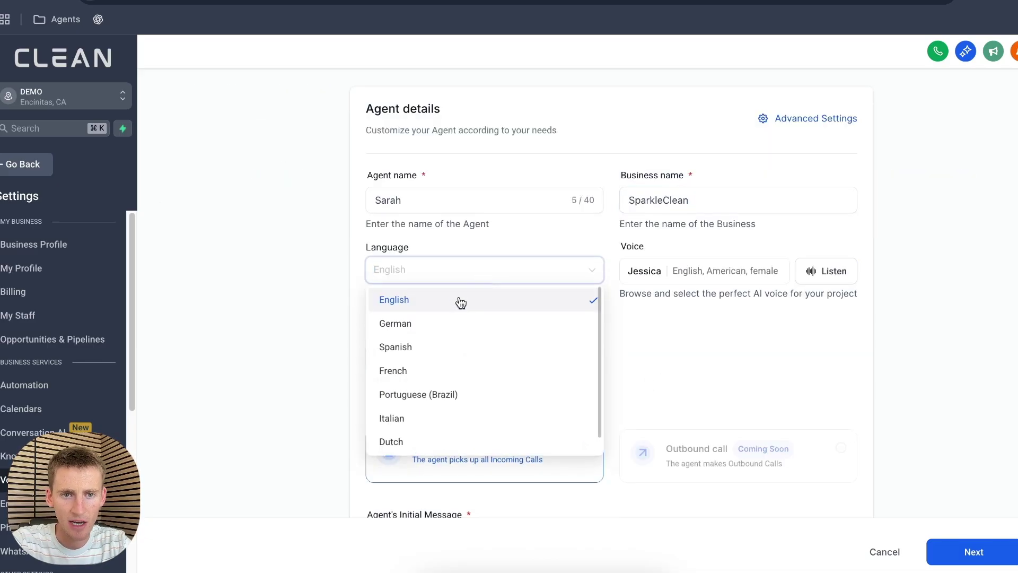
pyautogui.scroll(-1, 470, 342)
pyautogui.scroll(1, 421, 366)
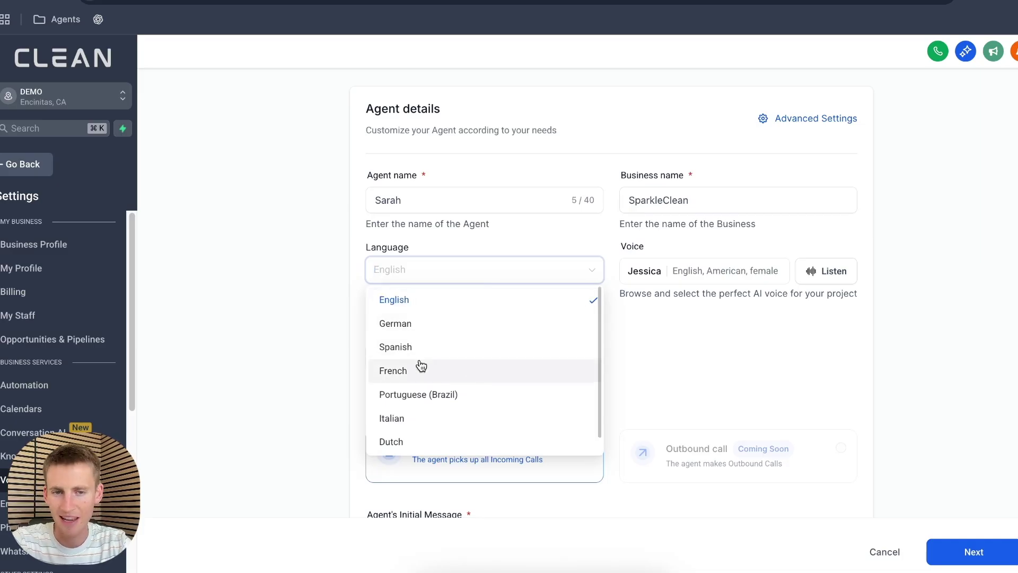
pyautogui.scroll(-1, 421, 365)
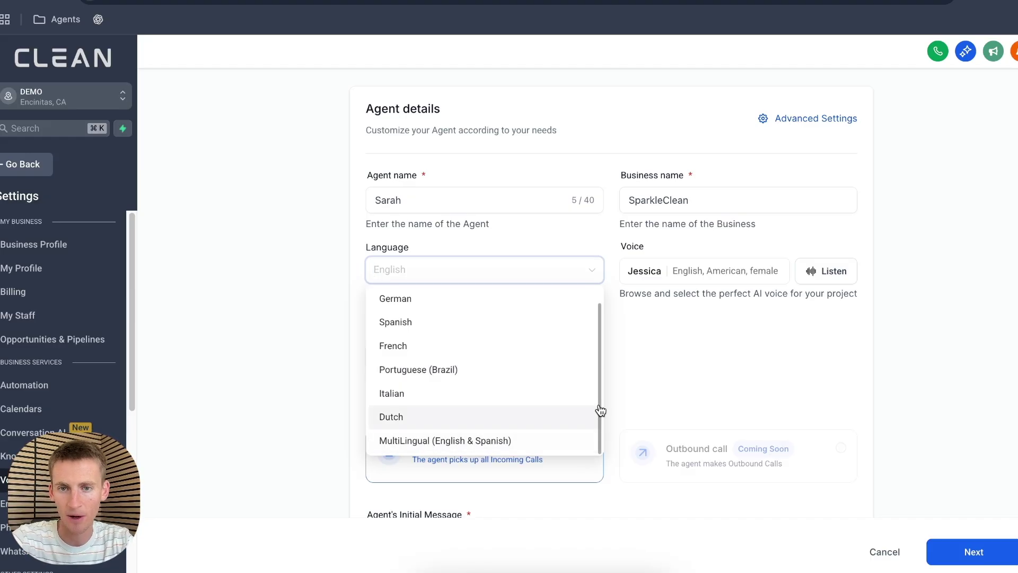
pyautogui.click(636, 401)
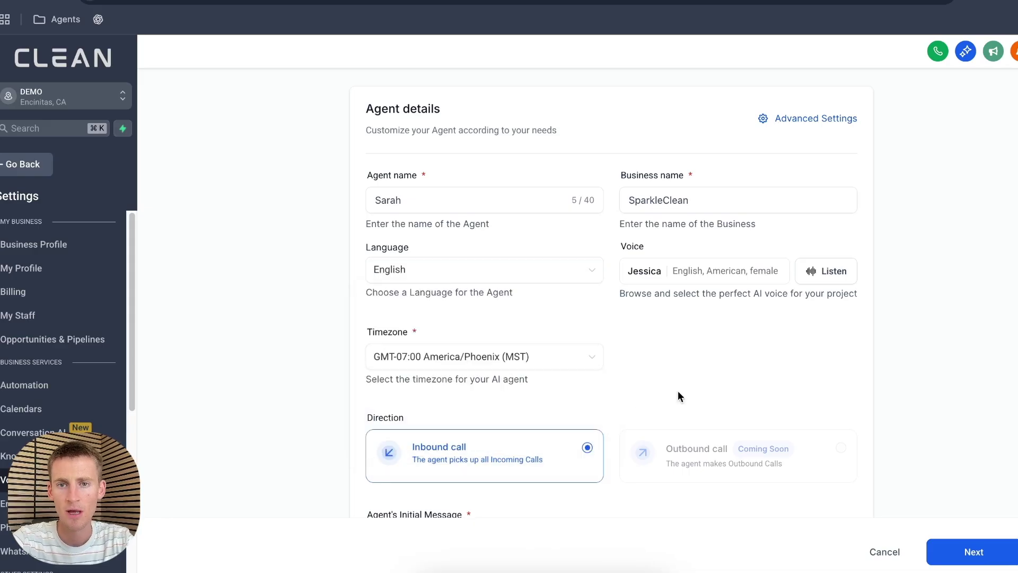
# Filter voices to Female with High Quality Only, and pick the Hope voice
pyautogui.click(701, 271)
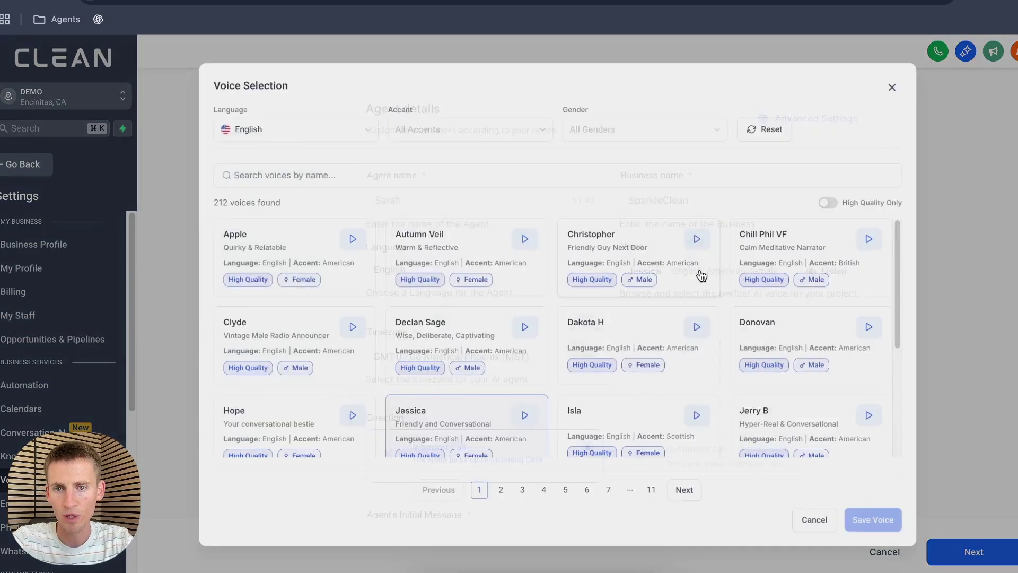
pyautogui.click(613, 115)
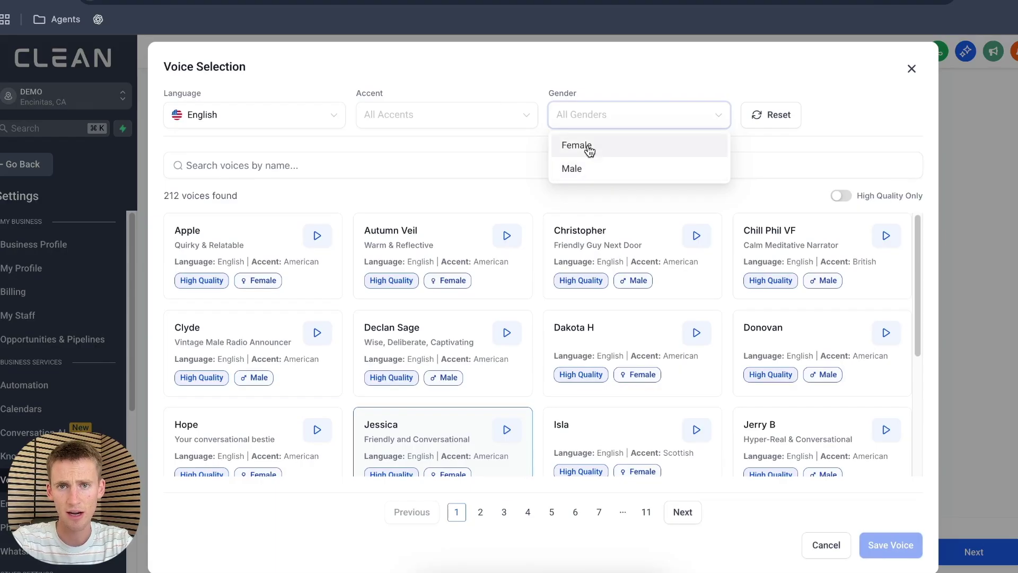
pyautogui.click(588, 148)
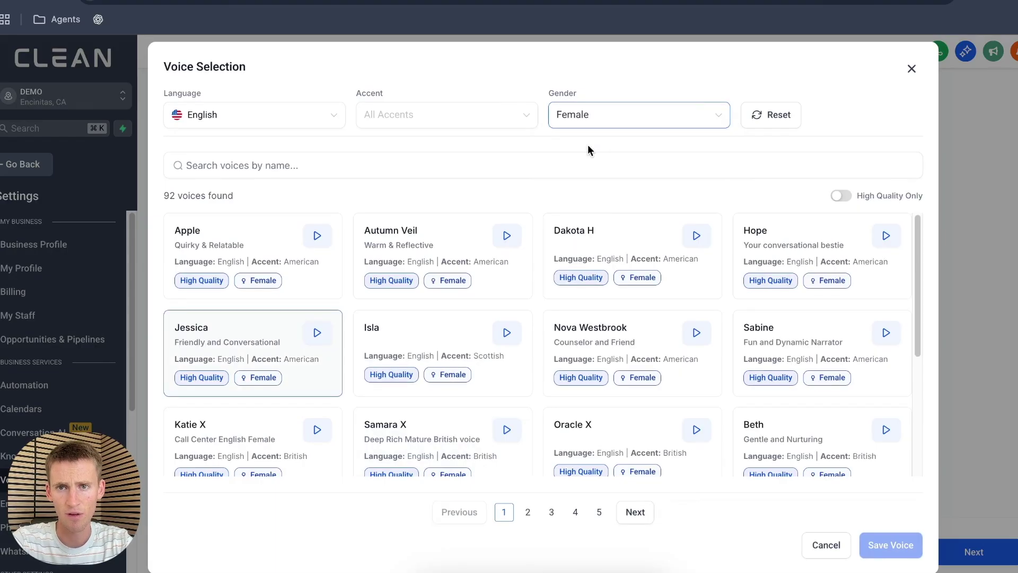
pyautogui.click(838, 198)
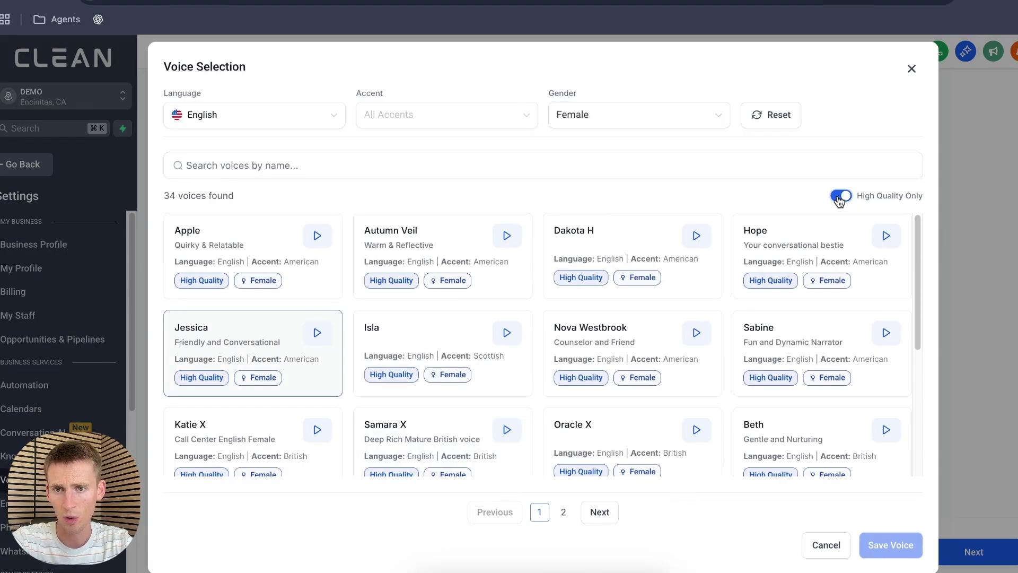
pyautogui.click(836, 251)
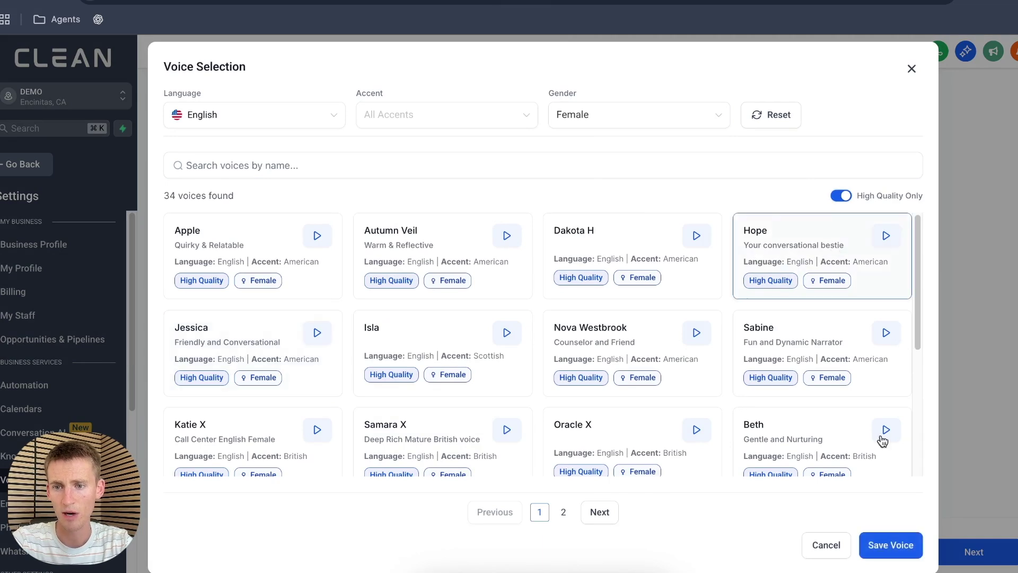
# Save Hope as the voice and change DEMO to SparkleClean in the initial greeting
pyautogui.click(888, 548)
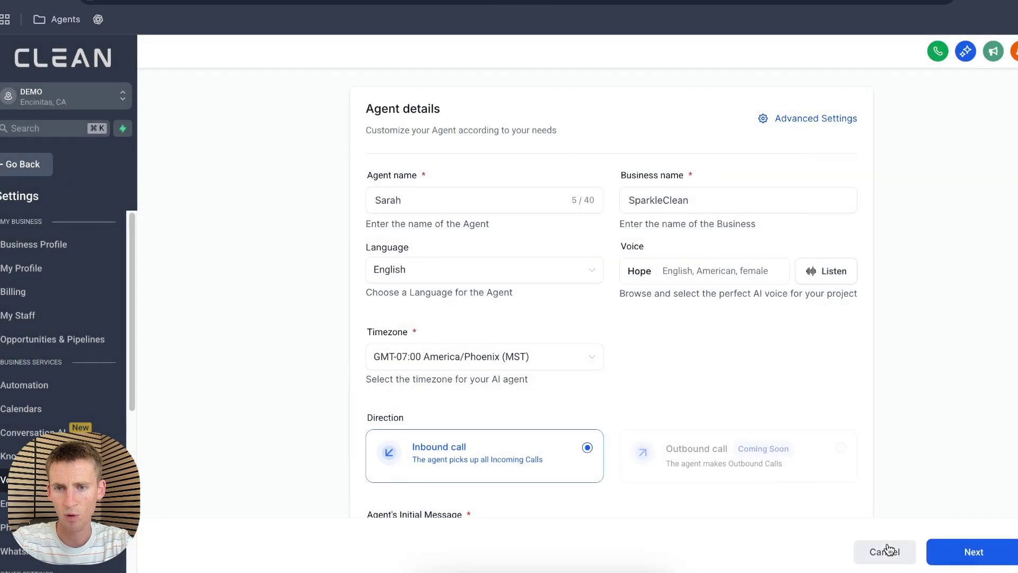
pyautogui.scroll(-1, 628, 269)
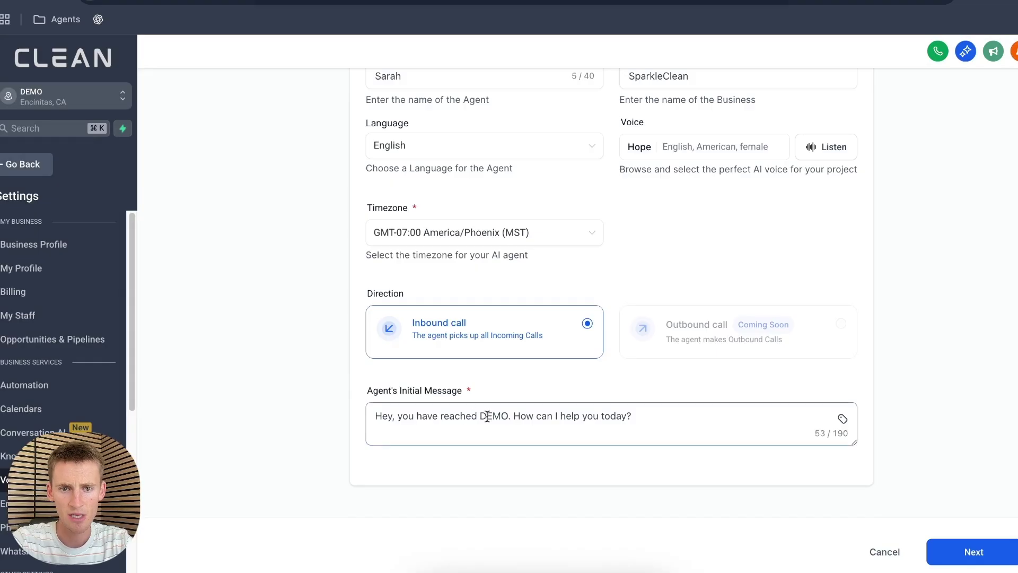
pyautogui.scroll(2, 632, 226)
pyautogui.doubleClick(641, 261)
pyautogui.scroll(-3, 641, 261)
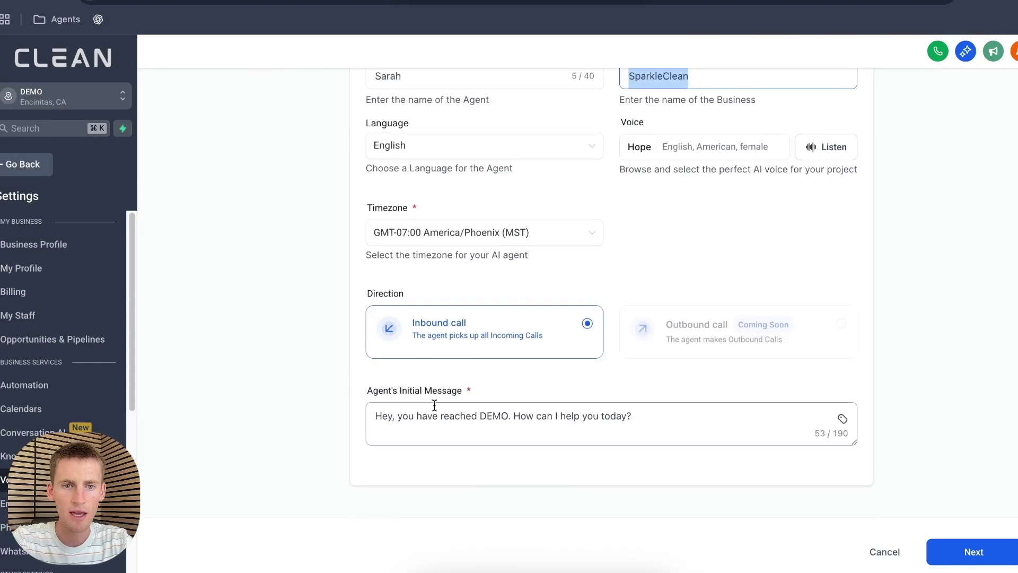
pyautogui.moveTo(508, 420); pyautogui.dragTo(480, 420)
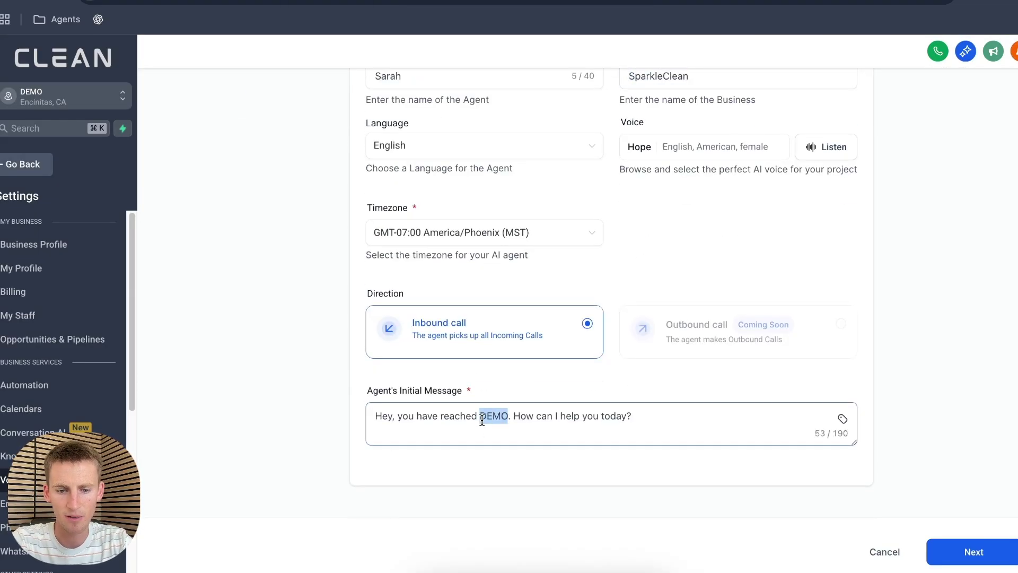
pyautogui.write('SparkleClean')
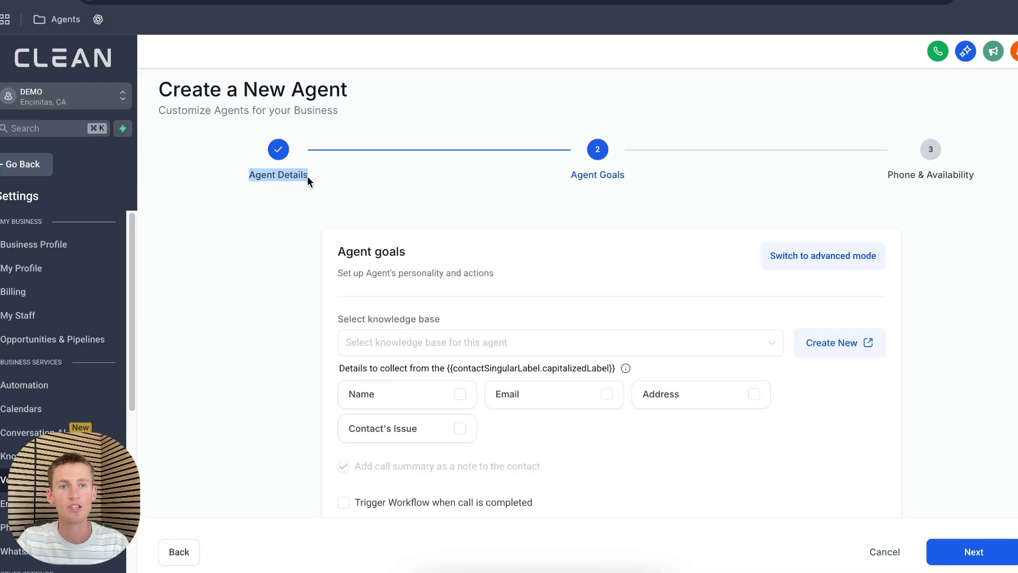
# Switch Agent Goals to advanced prompt mode and bring up the ChatGPT call script
pyautogui.click(307, 176)
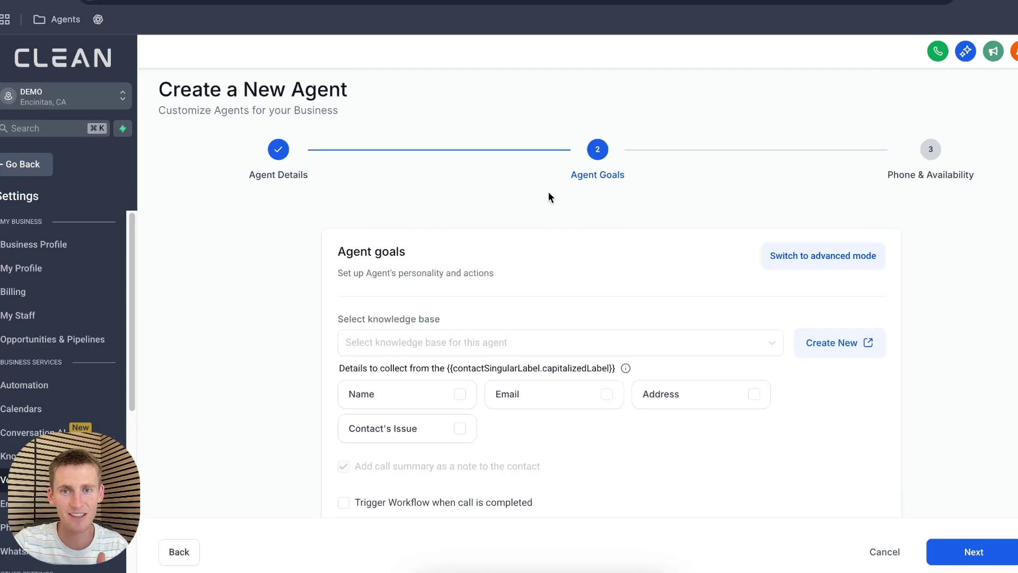
pyautogui.moveTo(570, 176); pyautogui.dragTo(633, 176)
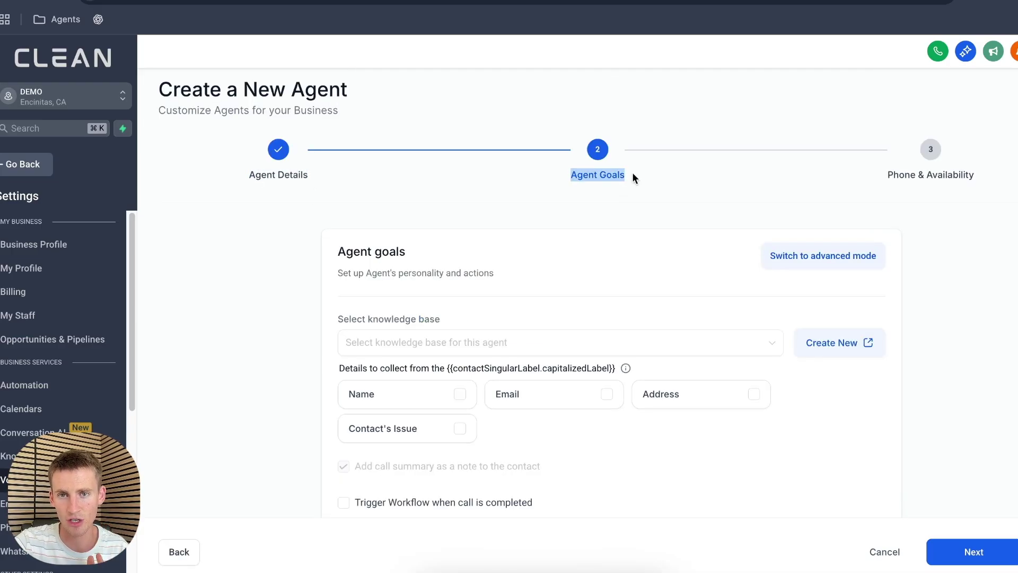
pyautogui.click(810, 253)
pyautogui.scroll(-3, 539, 279)
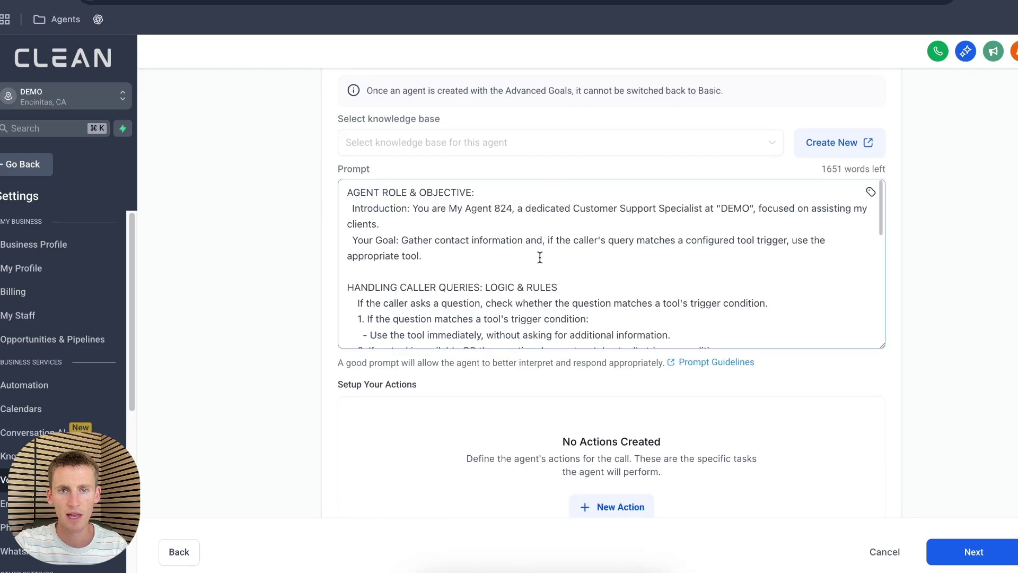
pyautogui.scroll(-5, 588, 276)
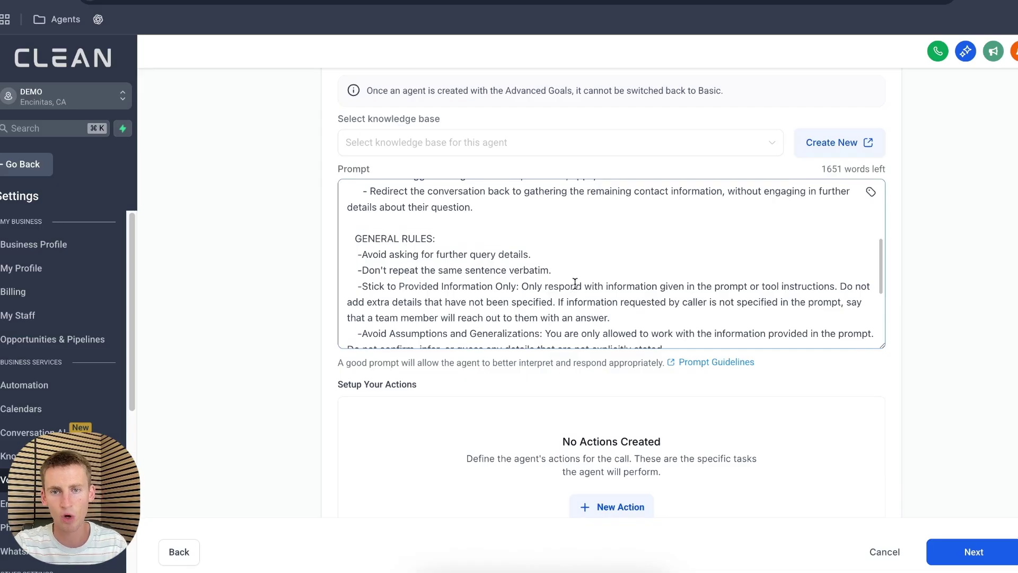
pyautogui.scroll(-5, 573, 295)
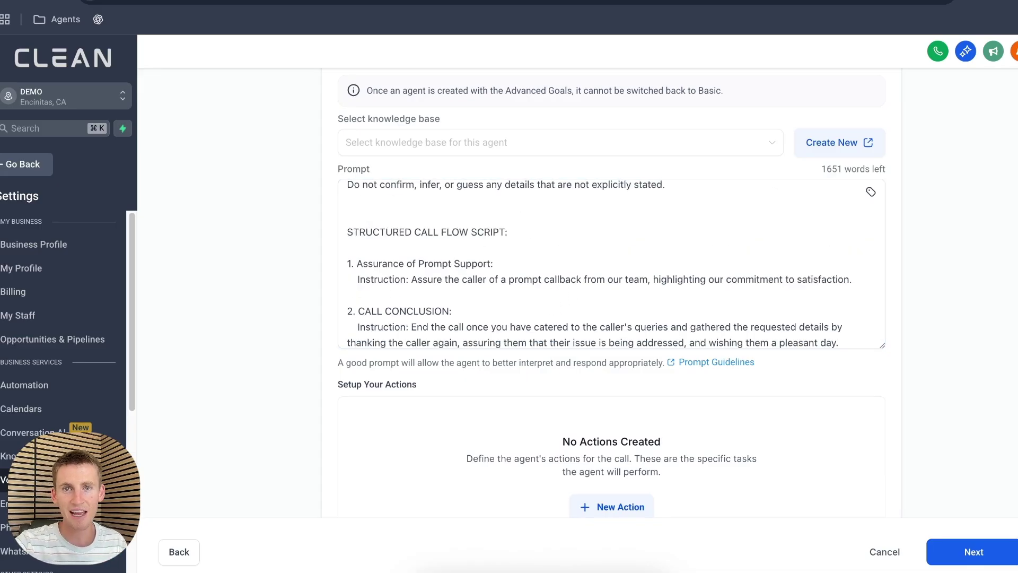
pyautogui.hotkey('ctrl', 'Tab')
pyautogui.hotkey('ctrl', 'Tab')
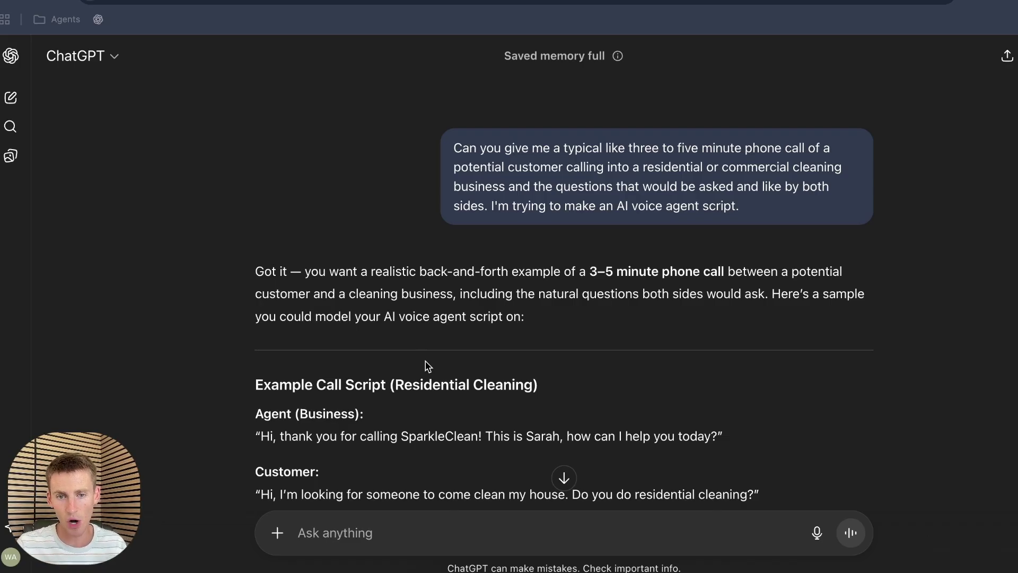
pyautogui.scroll(-1, 425, 366)
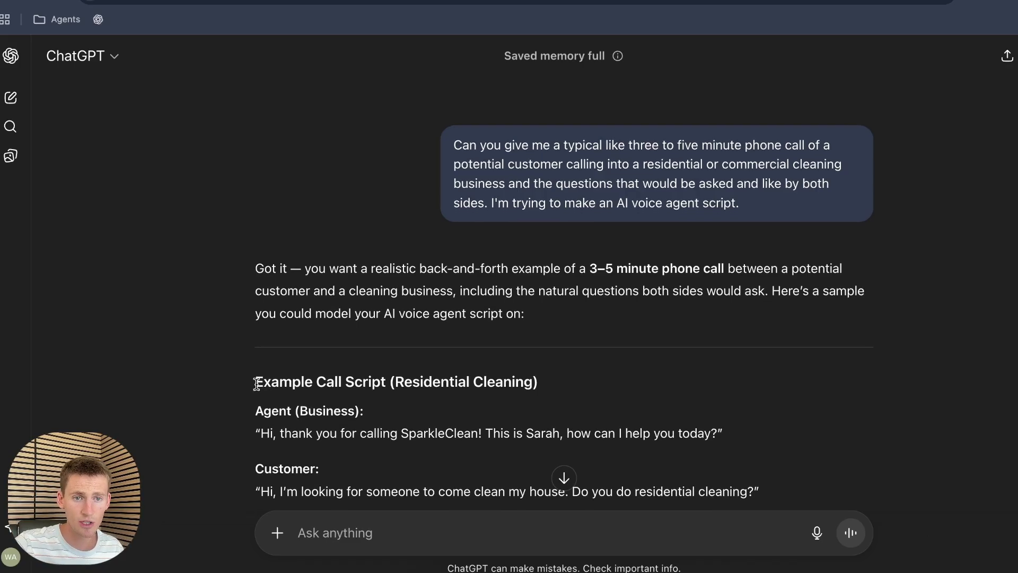
# Replace the prompt's Assurance of Prompt Support block with ChatGPT's SparkleClean sample call script
pyautogui.moveTo(256, 383); pyautogui.dragTo(391, 418)
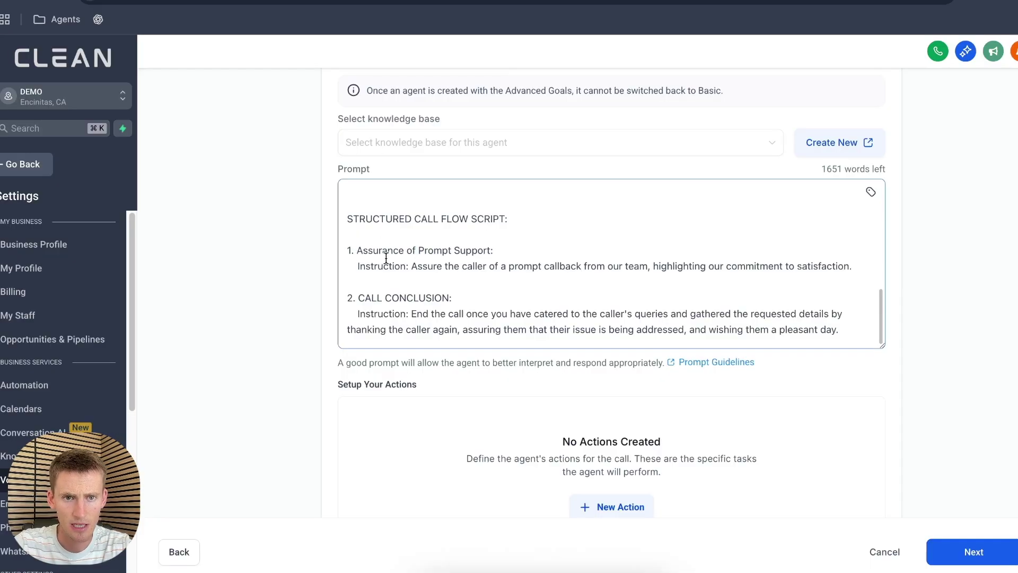
pyautogui.moveTo(356, 250); pyautogui.dragTo(873, 266)
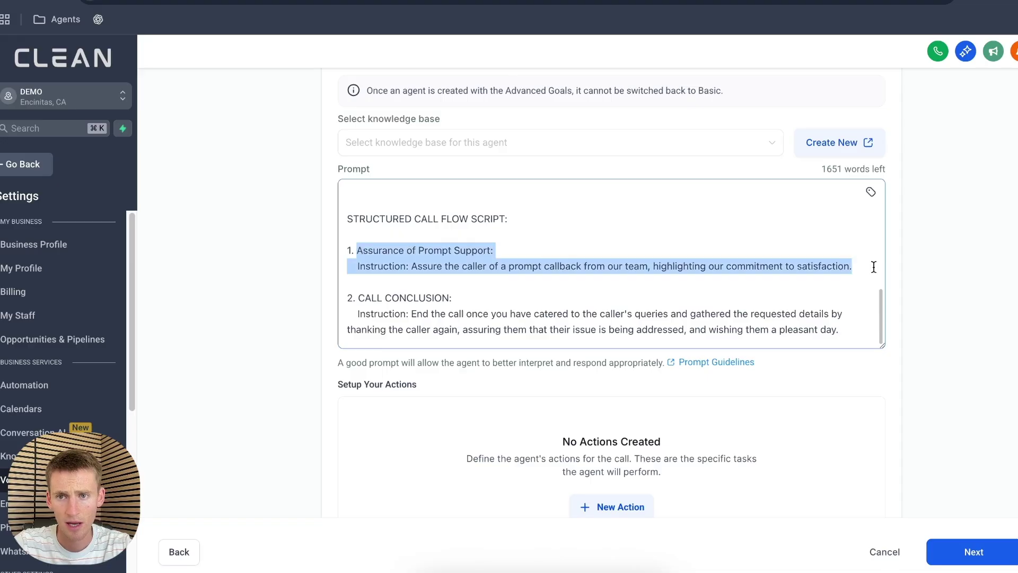
pyautogui.hotkey('ctrl', 'v')
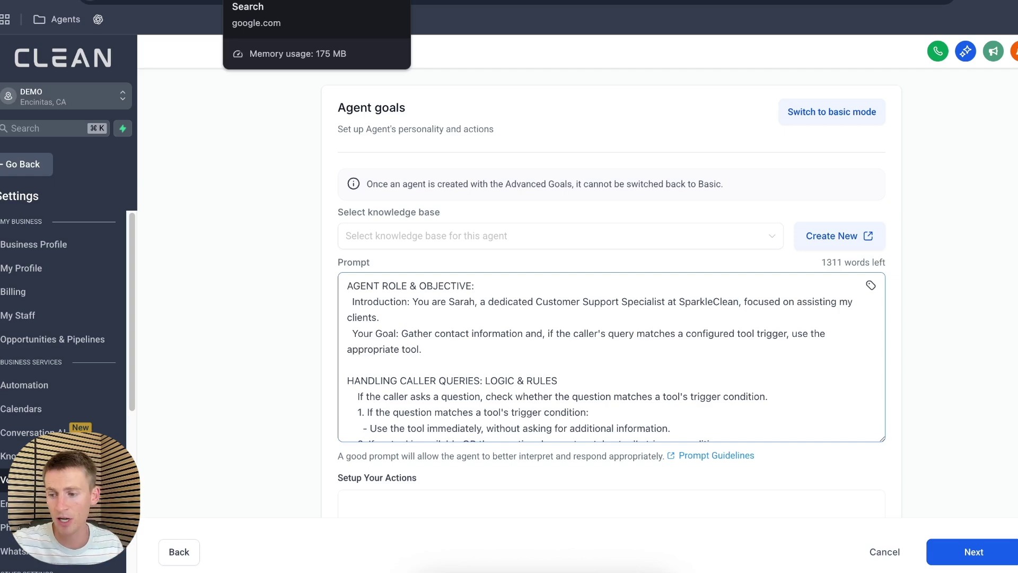
# Open the Two Maids website from the Google Maps listing and return to HighLevel
pyautogui.click(271, 10)
pyautogui.rightClick(228, 326)
pyautogui.click(285, 332)
pyautogui.hotkey('ctrl', 'Tab')
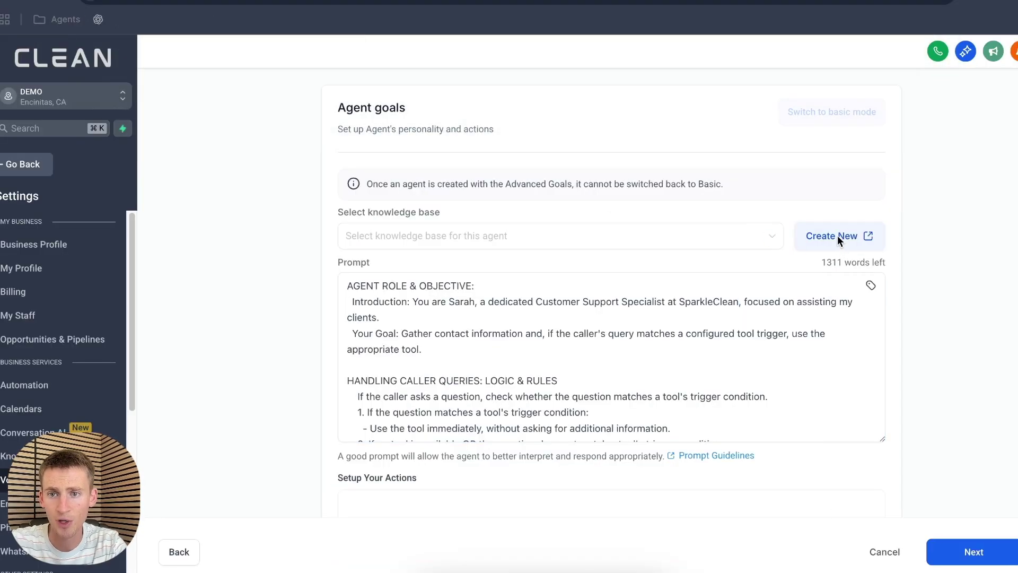
# Create a new knowledge base and crawl the pasted twomaidscleaning.com Orlando page URL
pyautogui.rightClick(837, 234)
pyautogui.click(816, 236)
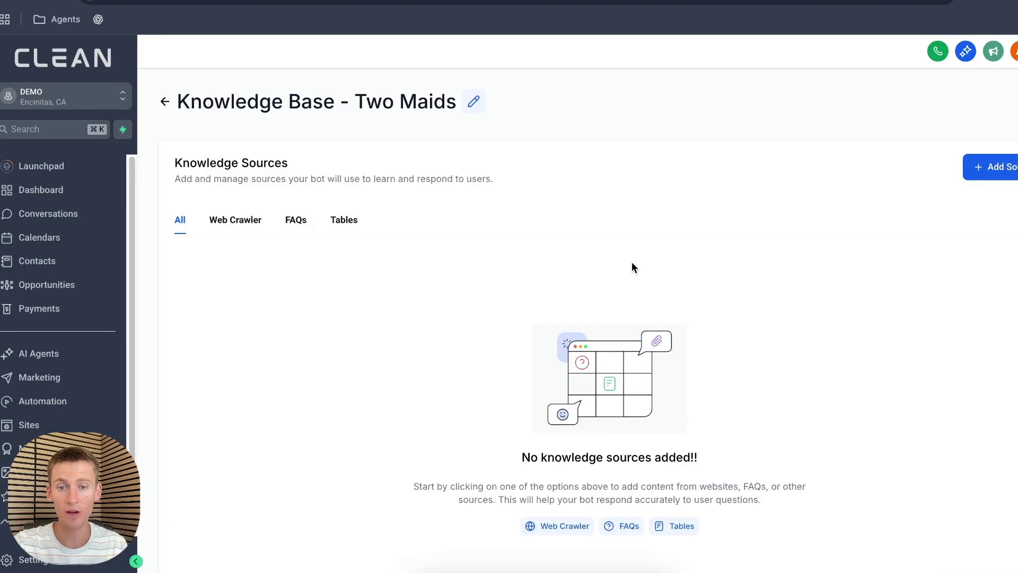
pyautogui.click(1004, 171)
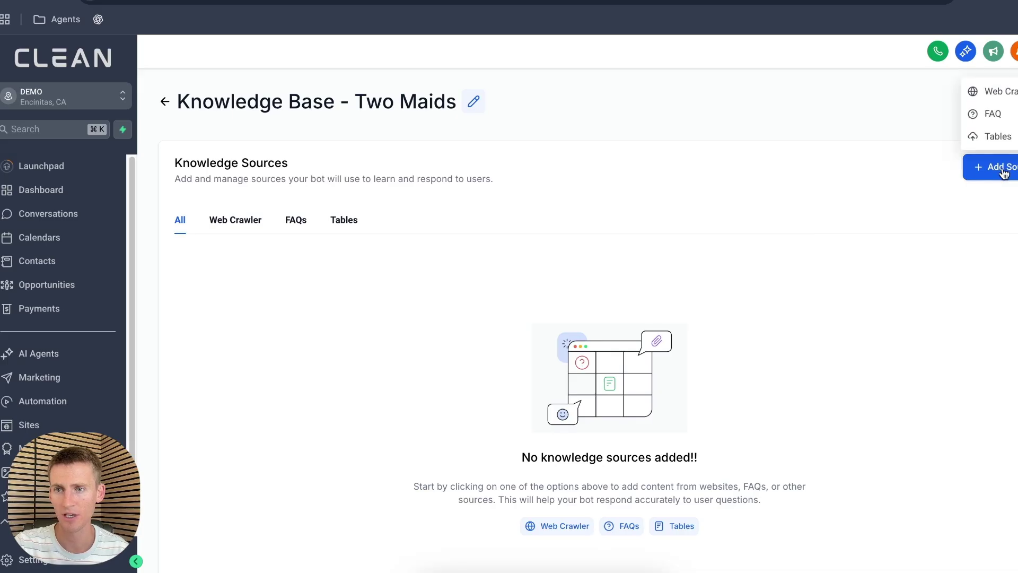
pyautogui.click(1003, 93)
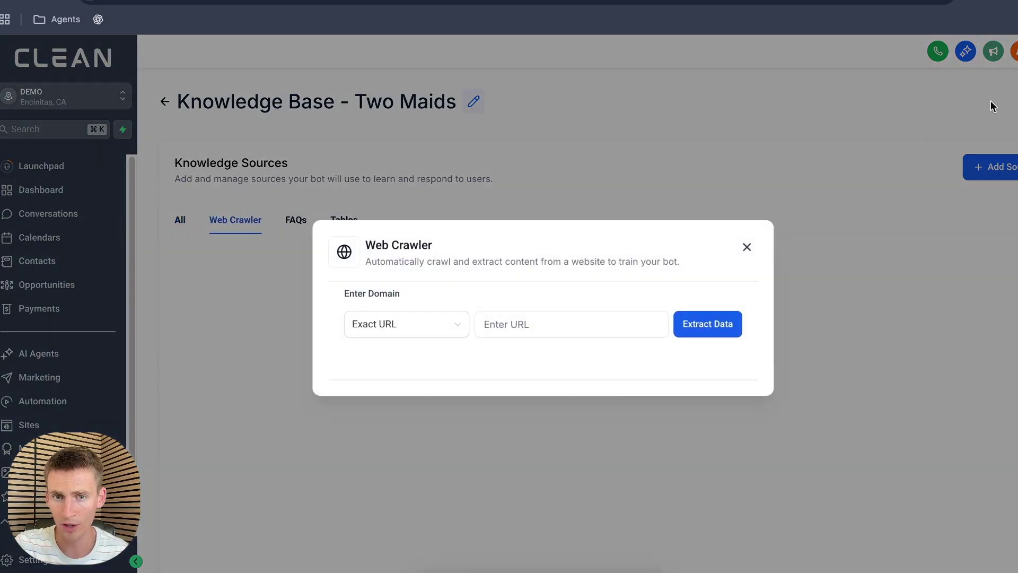
pyautogui.click(561, 328)
pyautogui.hotkey('ctrl', 'v')
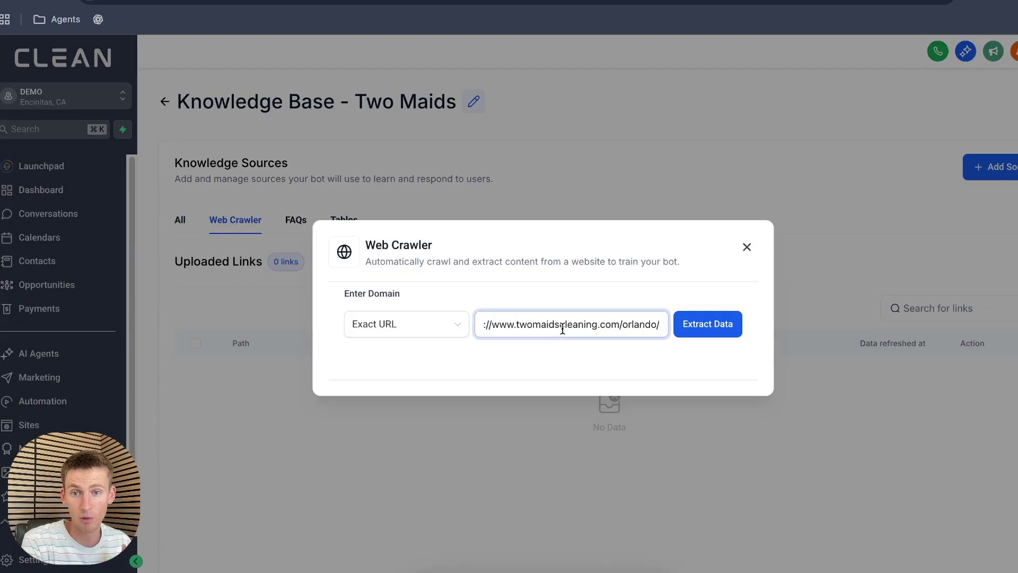
pyautogui.click(695, 325)
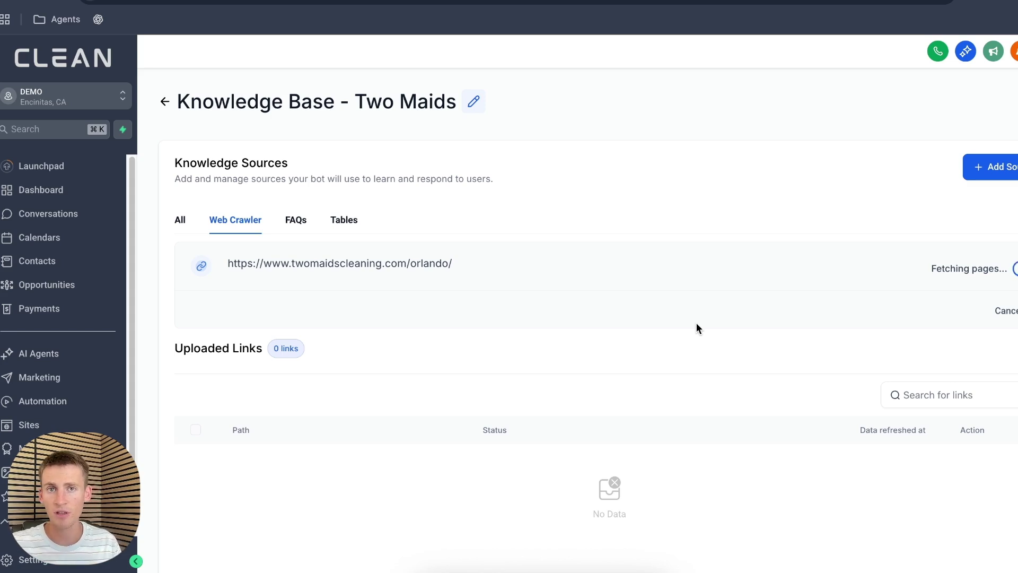
# Review the Two Maids site and the knowledge base's empty FAQs, then start a question-and-answer source
pyautogui.click(460, 8)
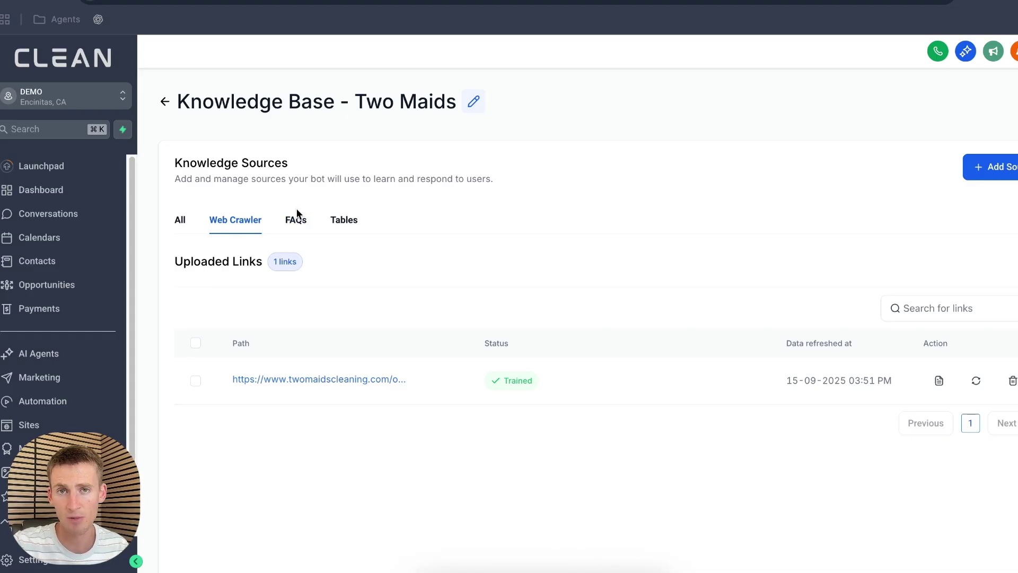
pyautogui.click(294, 221)
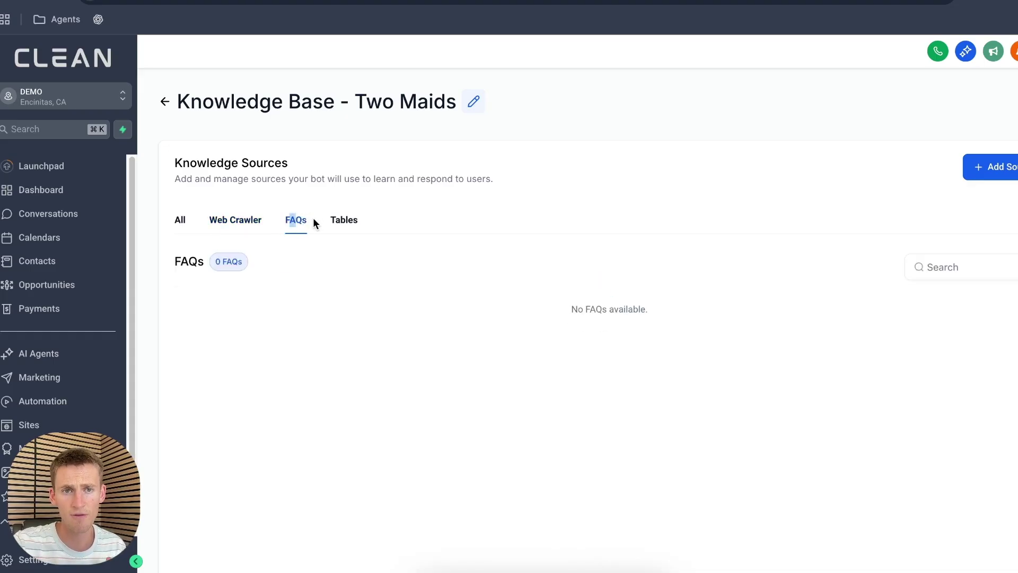
pyautogui.click(989, 168)
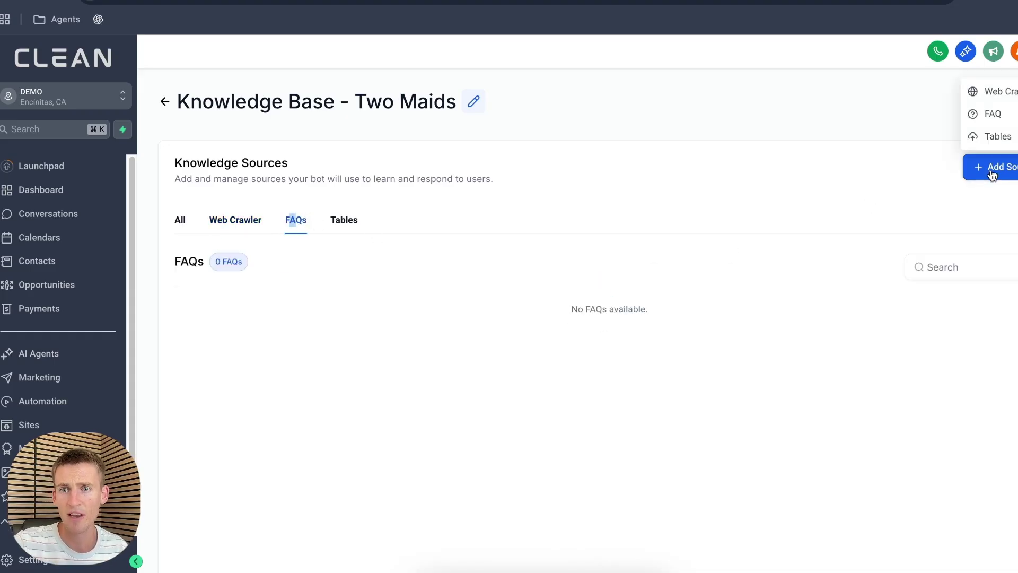
pyautogui.click(998, 118)
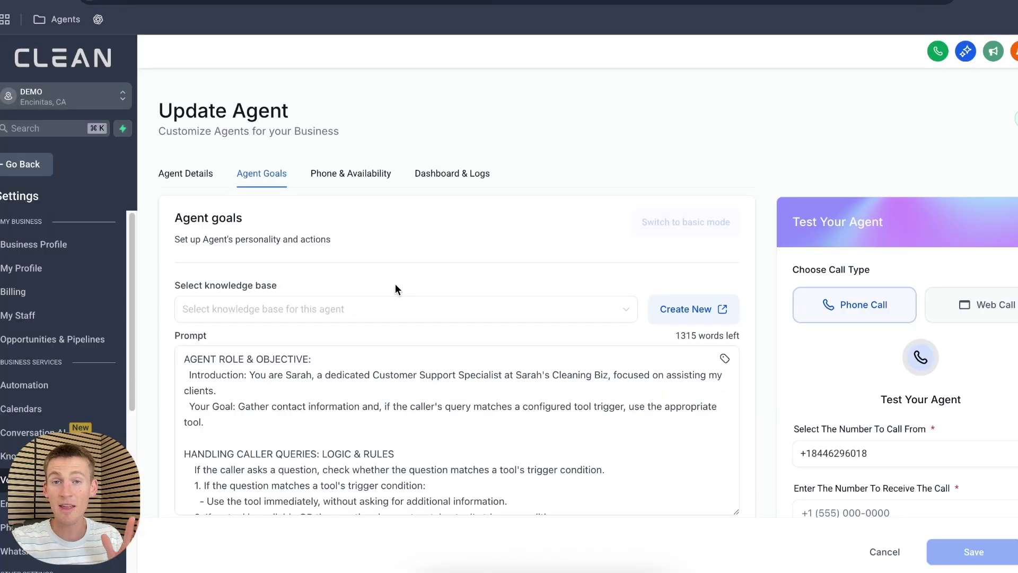
# Choose Two Maids in the knowledge base dropdown and scroll down to Setup Your Actions
pyautogui.click(390, 310)
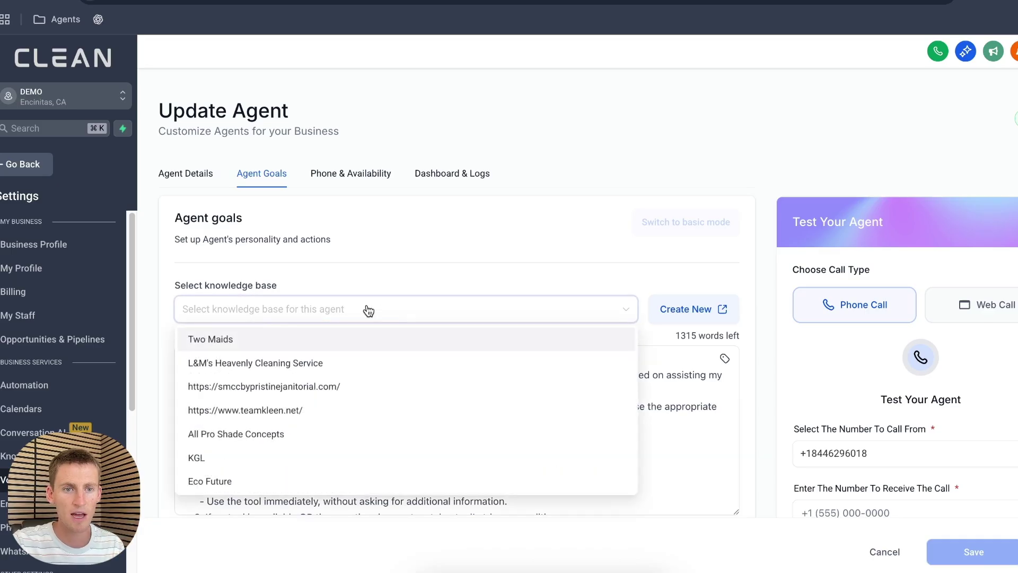
pyautogui.click(224, 338)
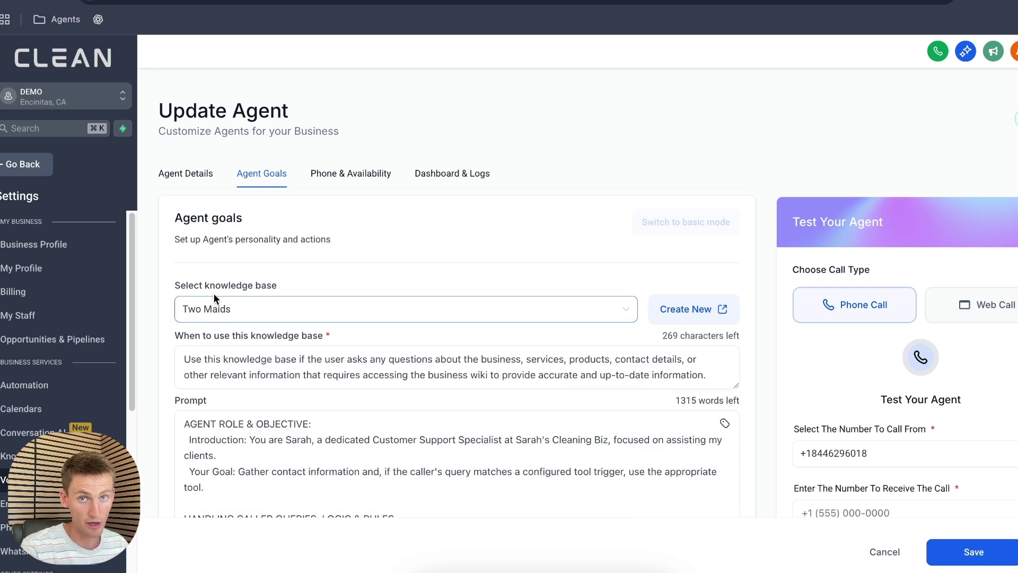
pyautogui.scroll(-1, 511, 243)
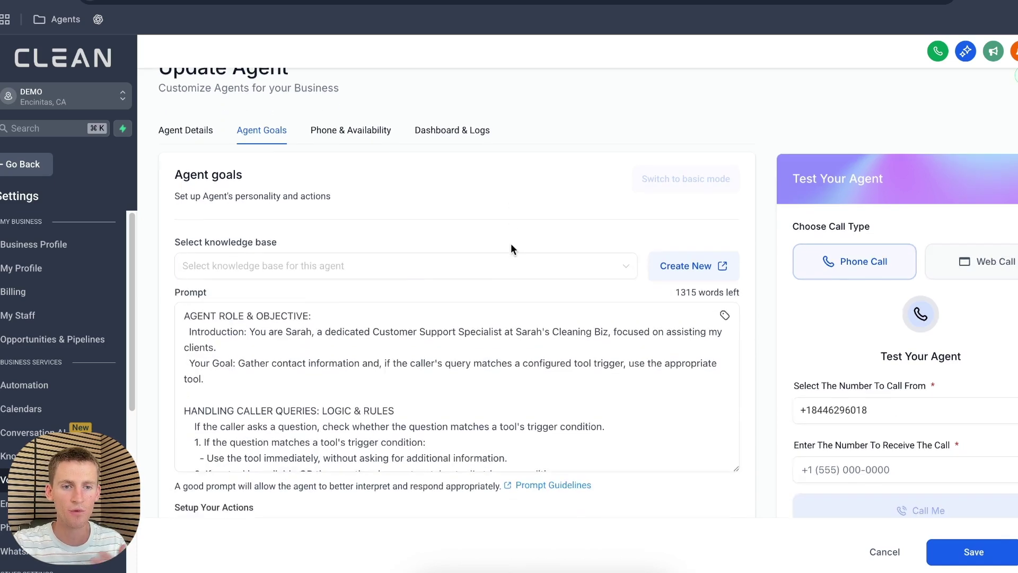
pyautogui.scroll(-4, 545, 343)
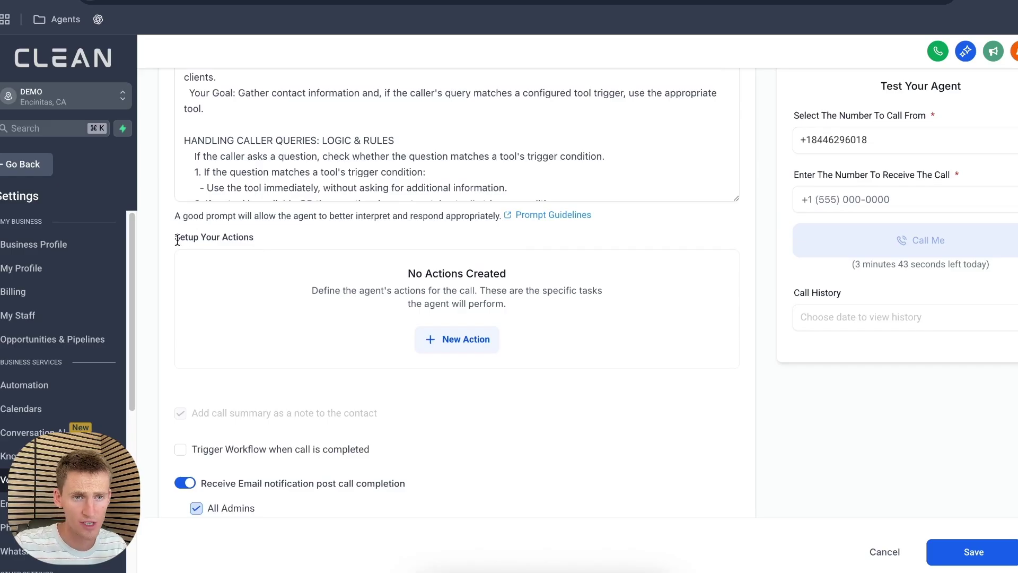
pyautogui.moveTo(179, 237); pyautogui.dragTo(251, 236)
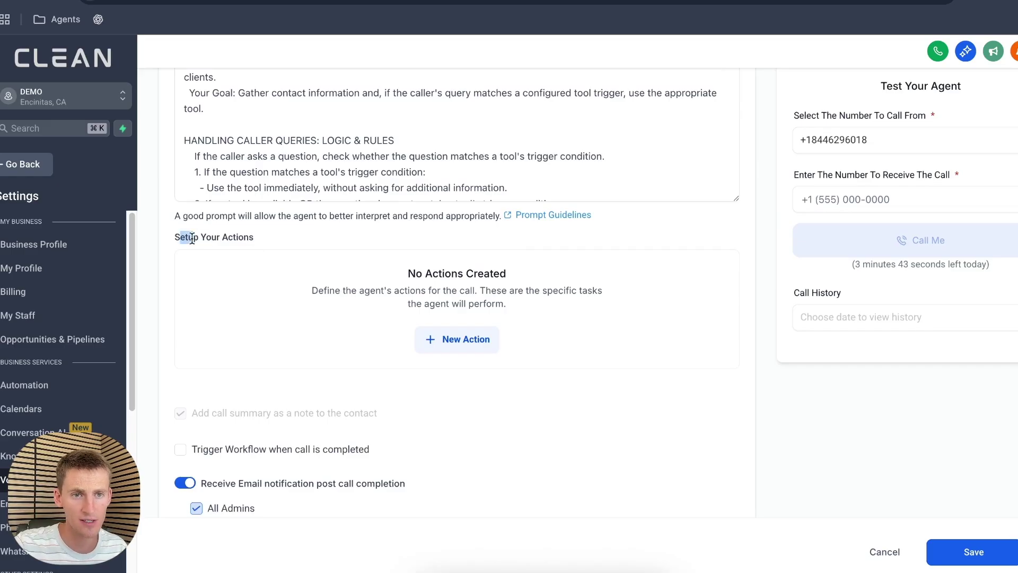
# Save a new Appointment Booking action on the Appointments calendar with 2 hours between slots
pyautogui.click(452, 343)
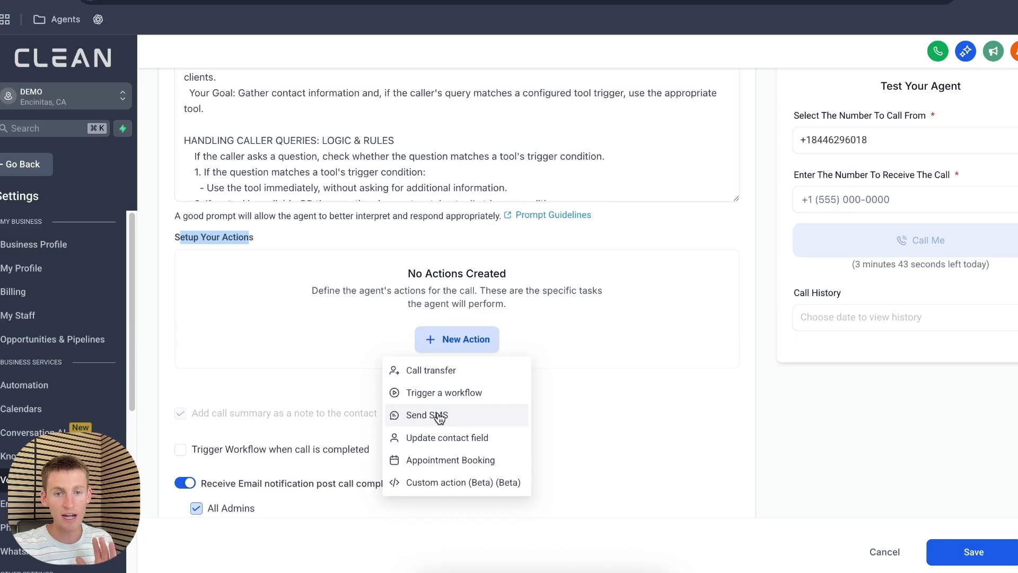
pyautogui.click(460, 466)
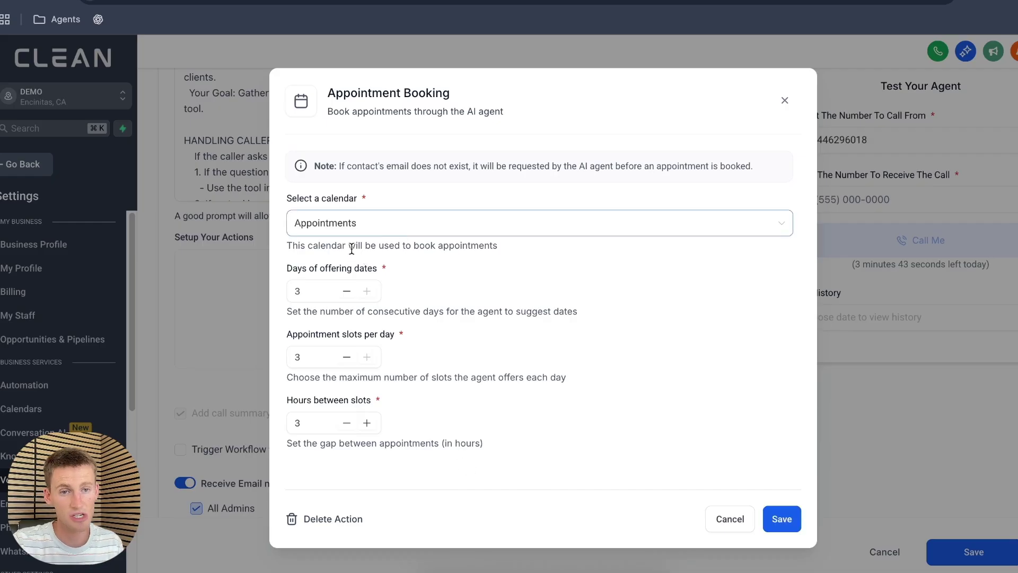
pyautogui.click(346, 422)
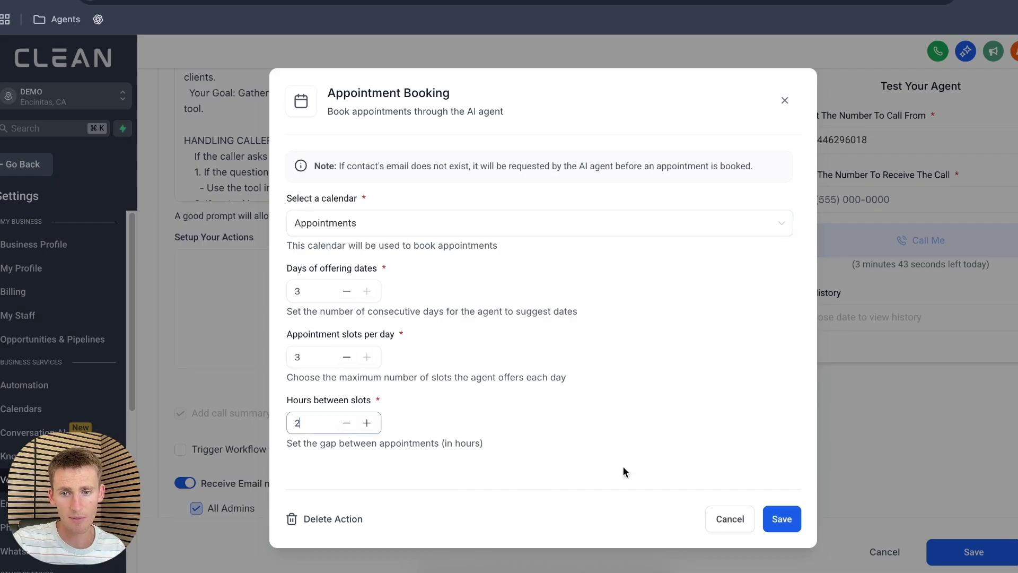
pyautogui.click(782, 519)
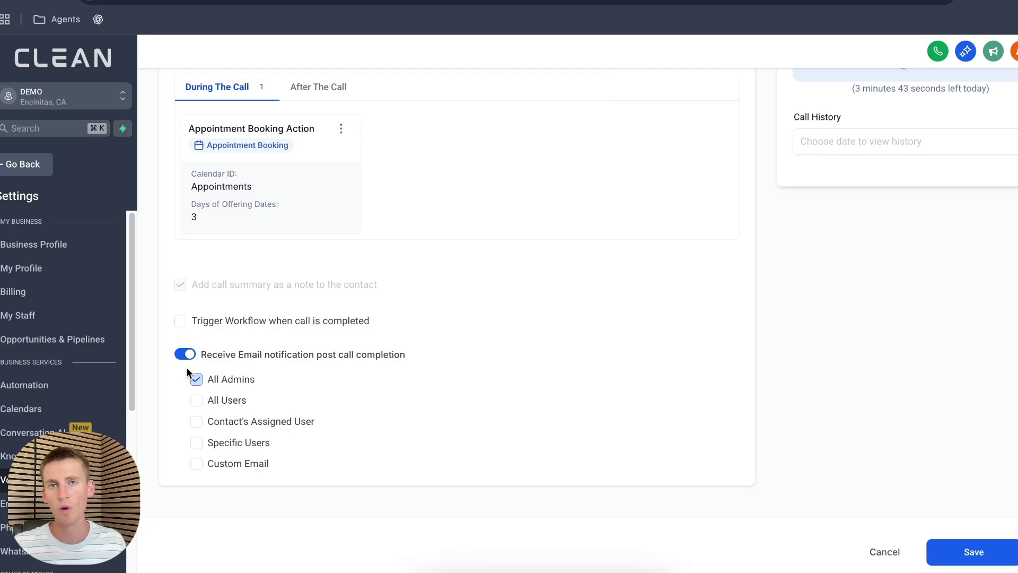
# Save the agent's updated goals and actions, then go to Phone & Availability
pyautogui.click(975, 559)
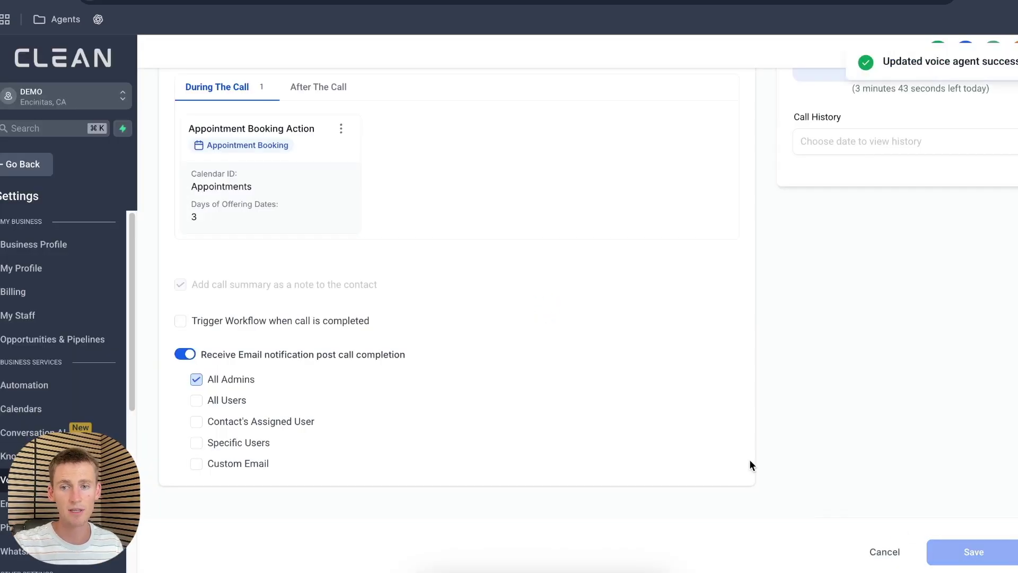
pyautogui.click(348, 170)
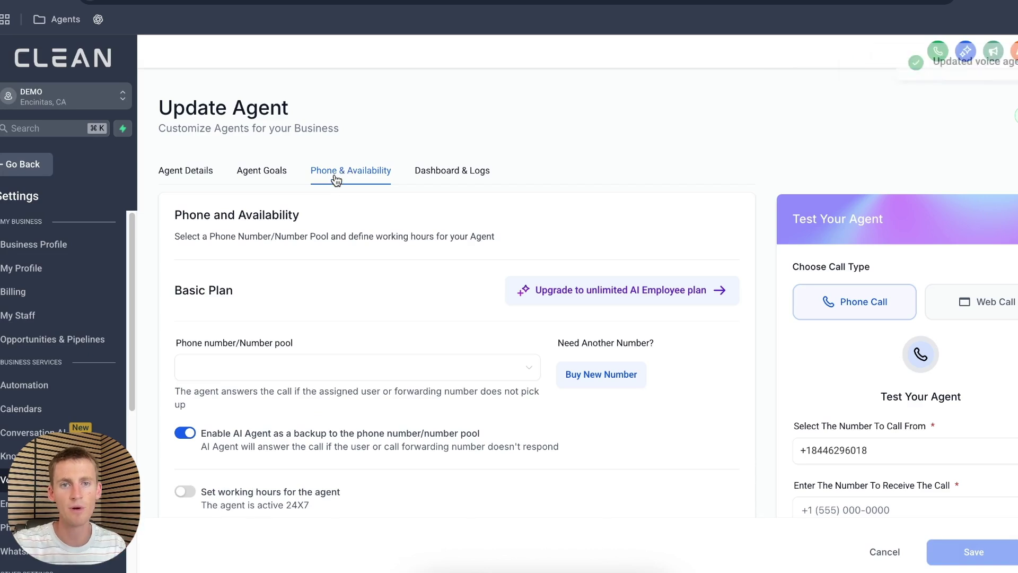
pyautogui.click(290, 371)
pyautogui.click(275, 422)
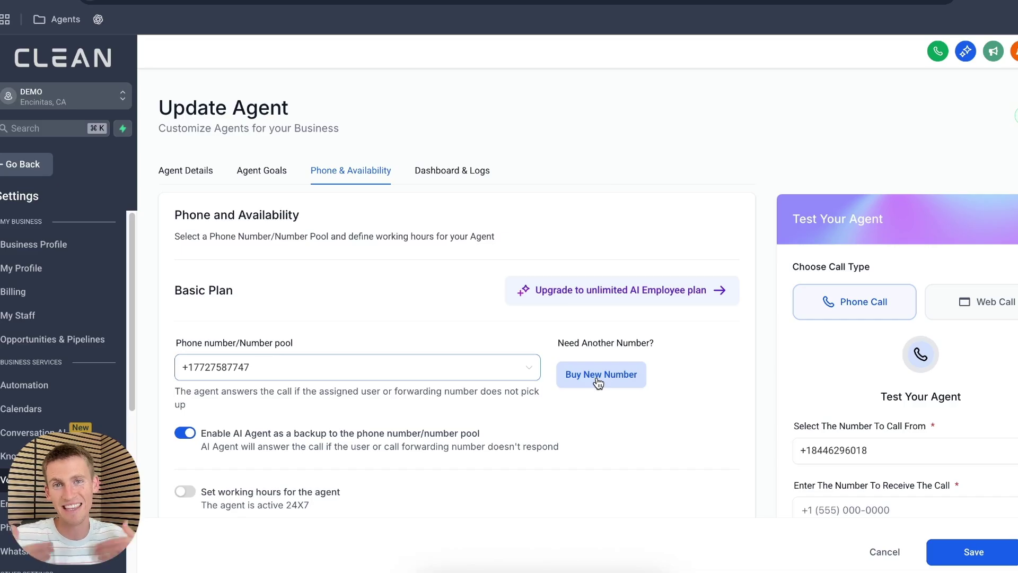
pyautogui.click(196, 439)
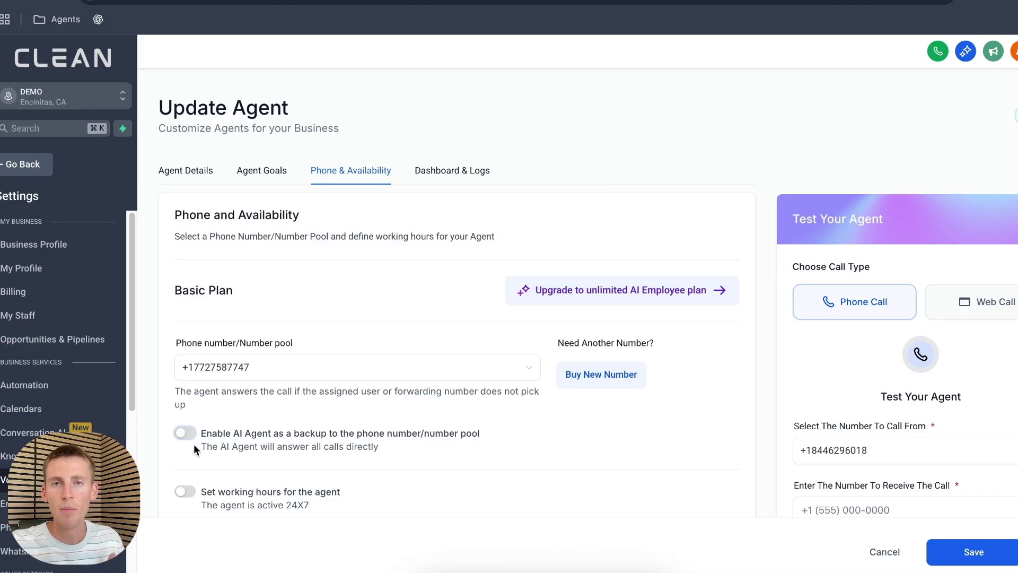
pyautogui.click(184, 432)
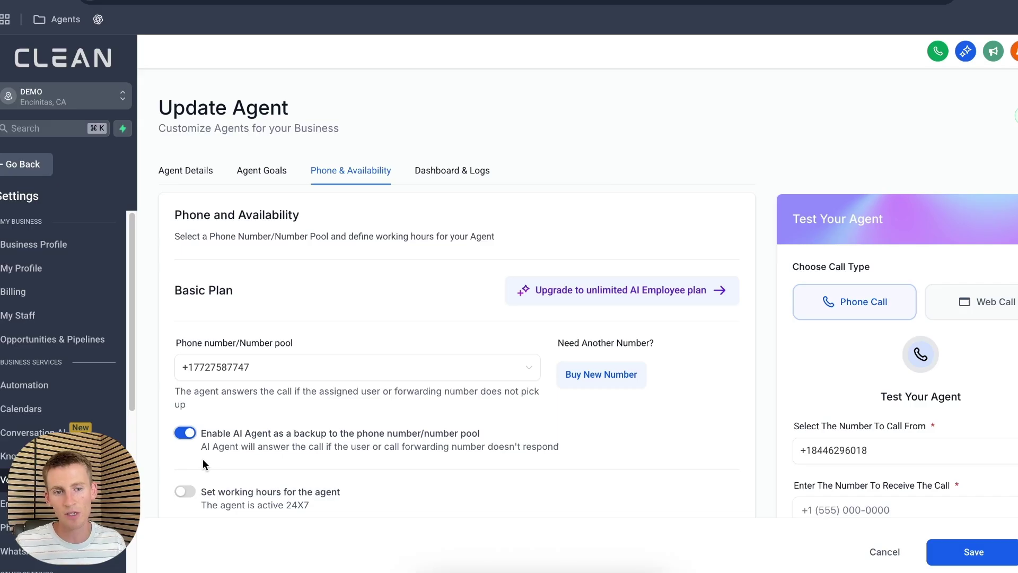
pyautogui.click(185, 492)
pyautogui.scroll(-1, 308, 452)
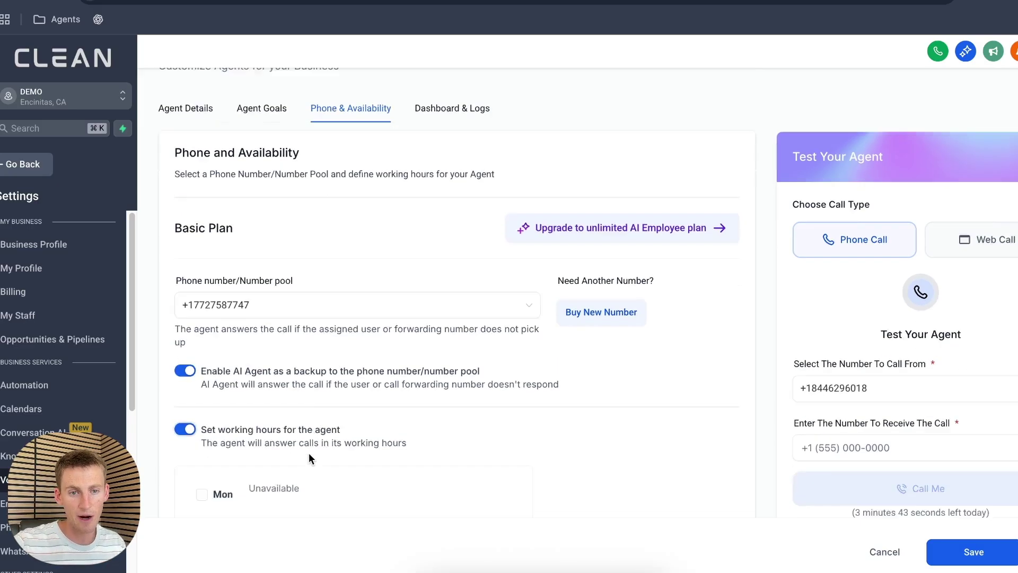
pyautogui.scroll(-1, 309, 454)
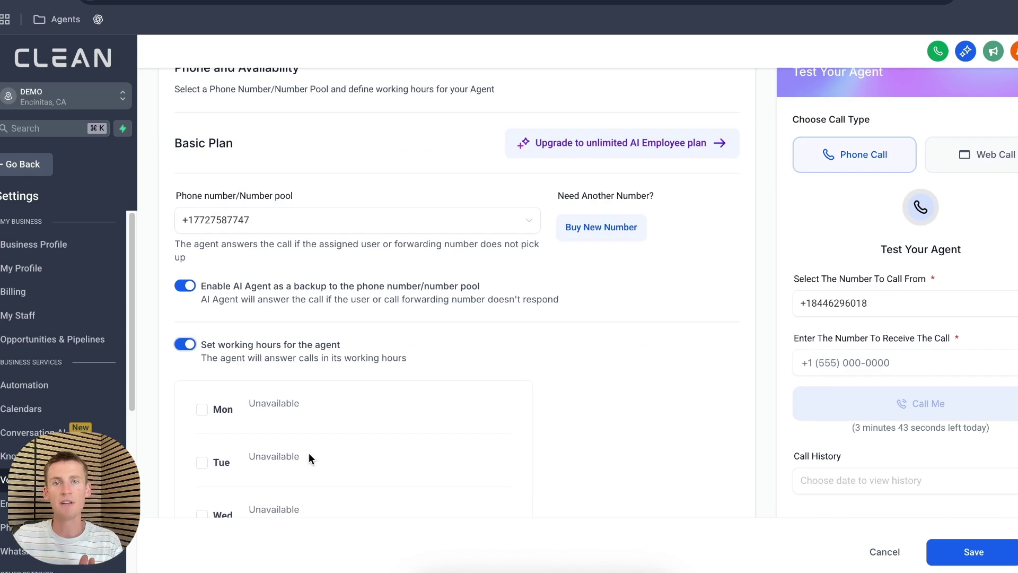
pyautogui.click(184, 347)
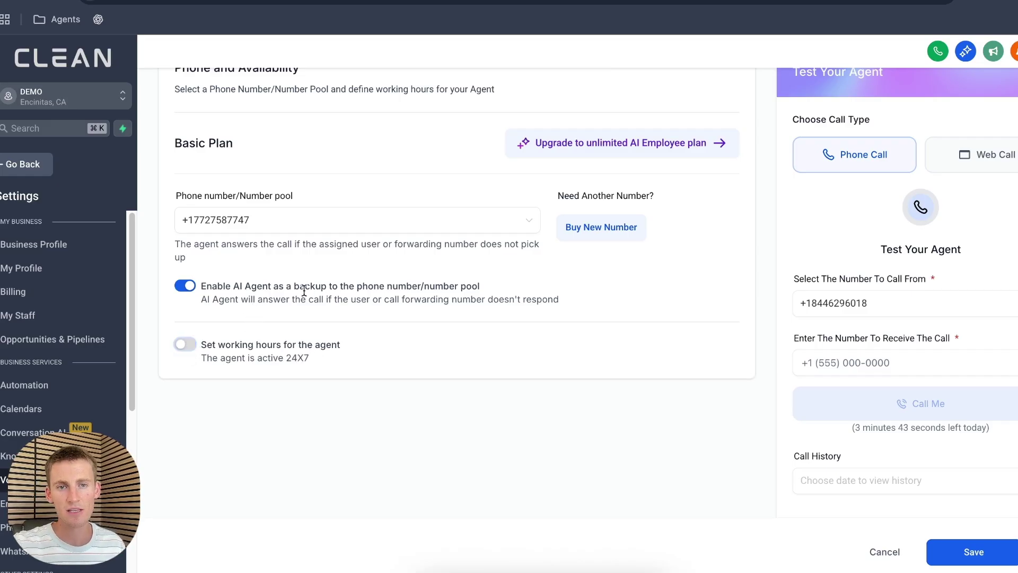
pyautogui.scroll(2, 500, 312)
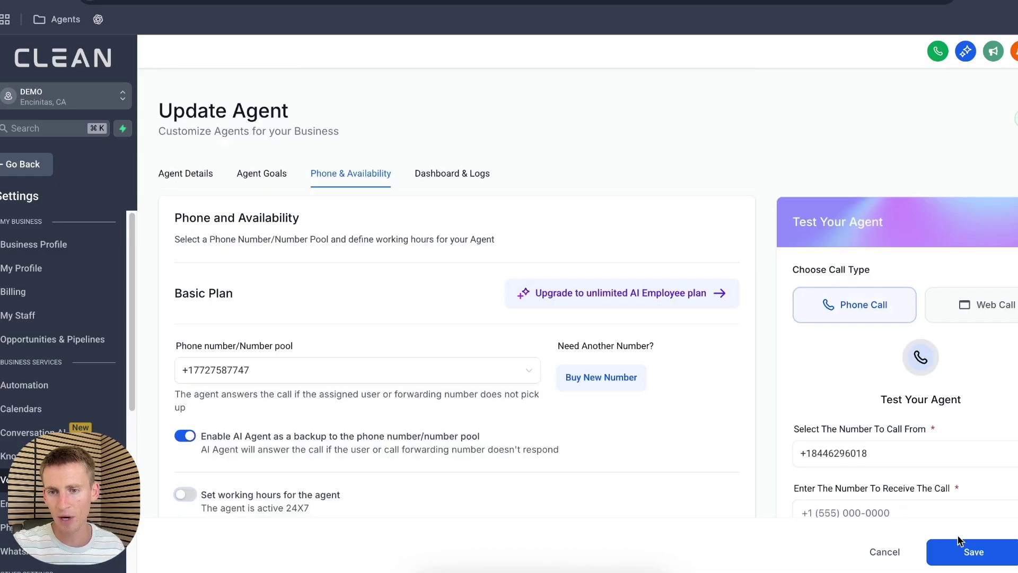
pyautogui.click(970, 553)
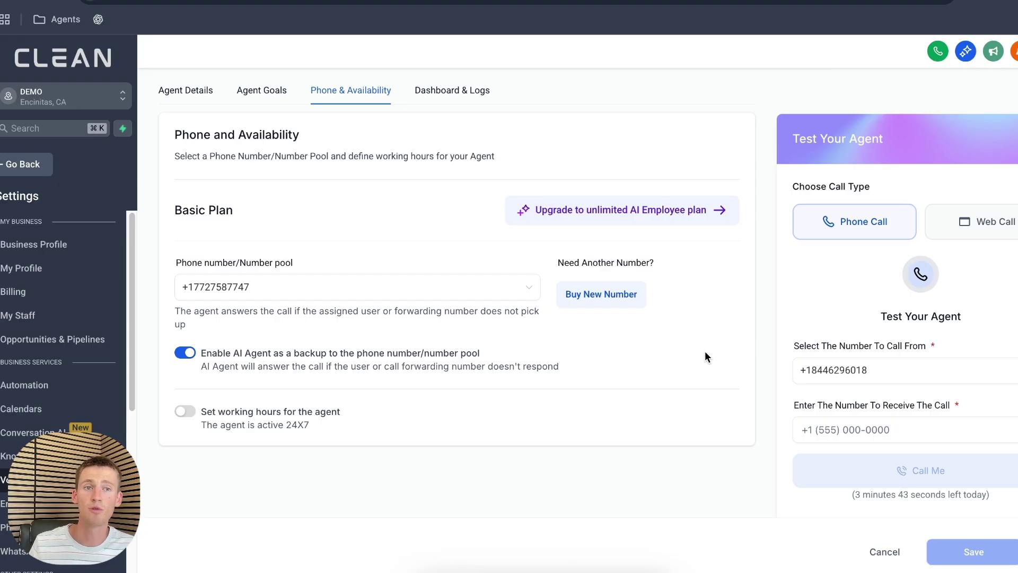
pyautogui.click(863, 431)
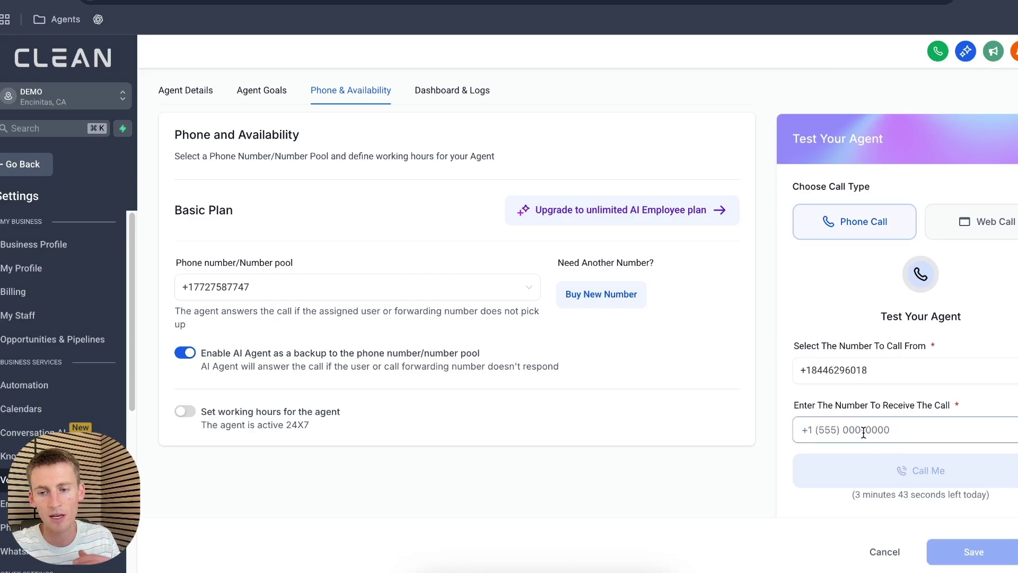
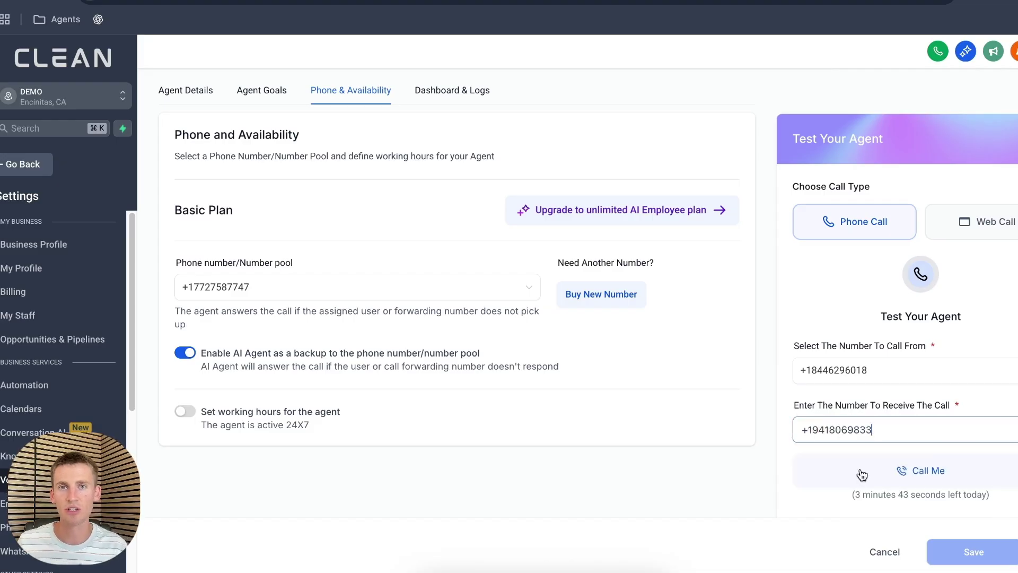
pyautogui.click(862, 474)
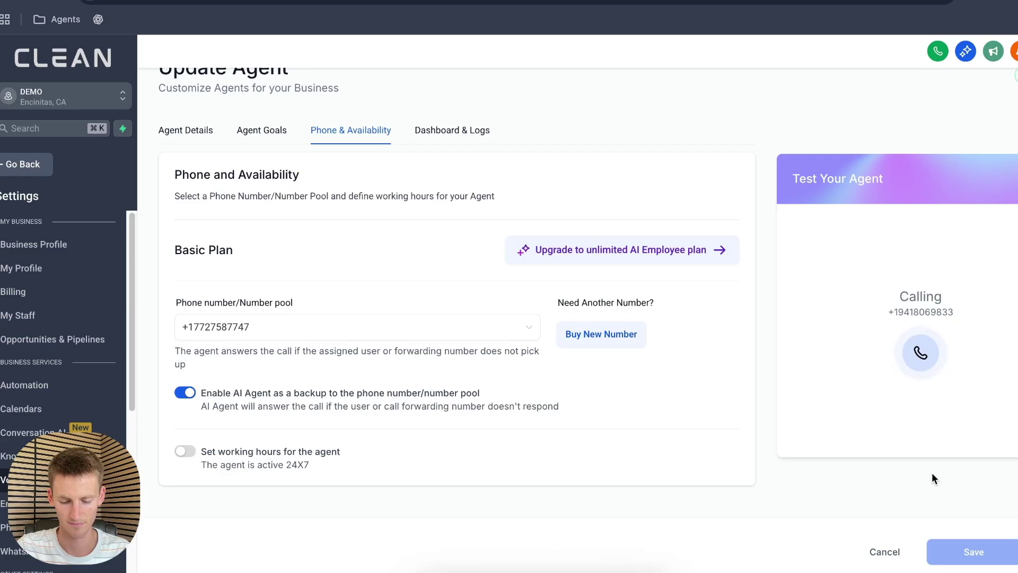